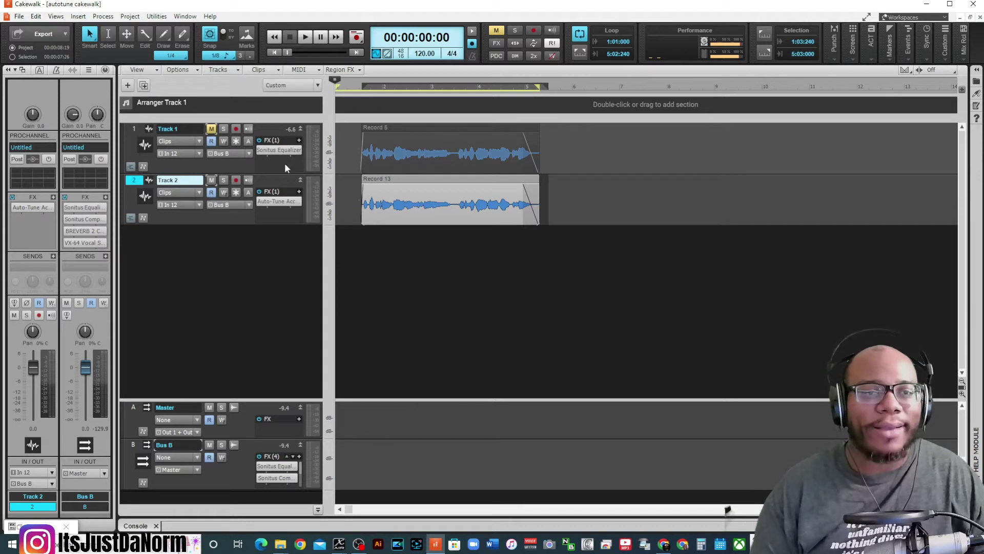
# Unmute Track 1, mute Track 2, and play the looped section to hear Track 1 alone.
pyautogui.click(211, 129)
pyautogui.click(211, 180)
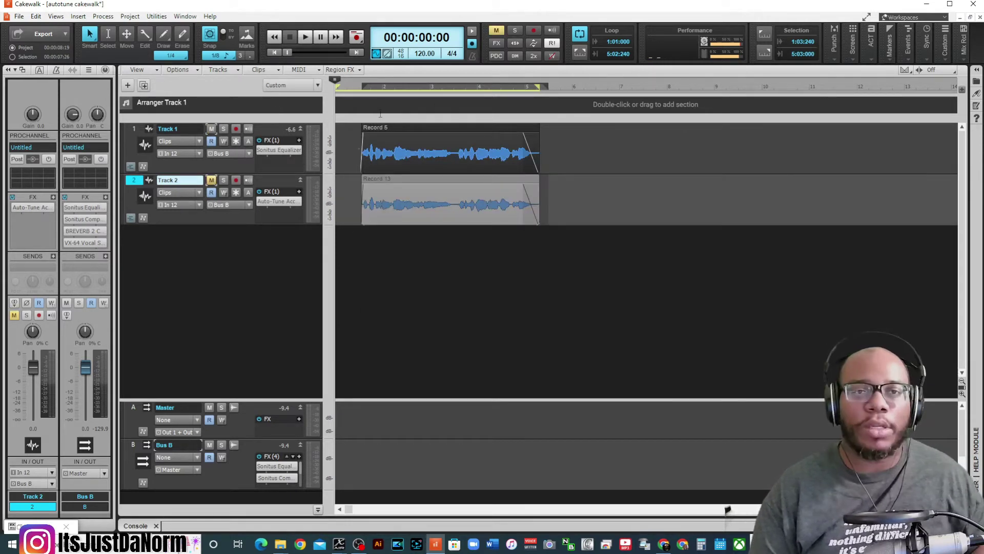
pyautogui.press('space')
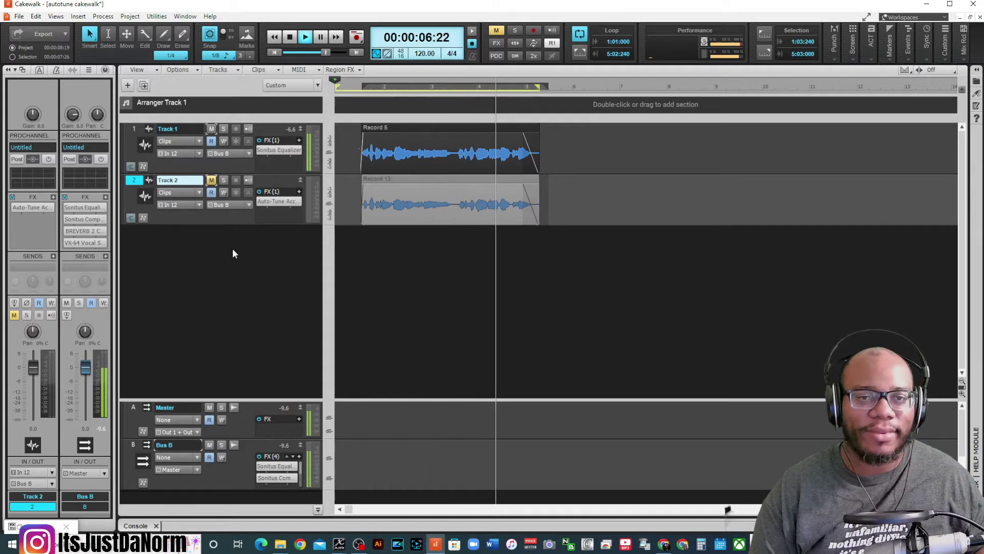
pyautogui.press('space')
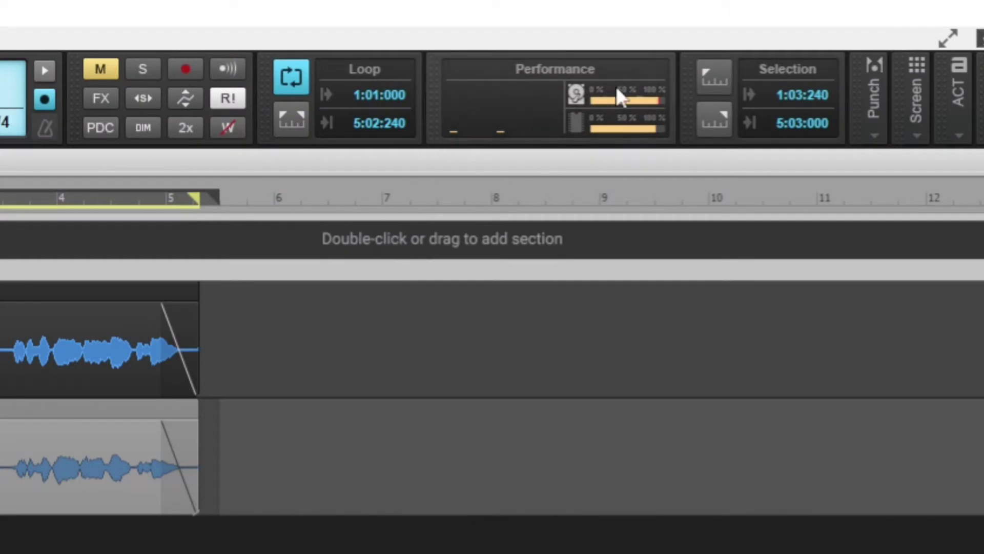
pyautogui.moveTo(651, 126)
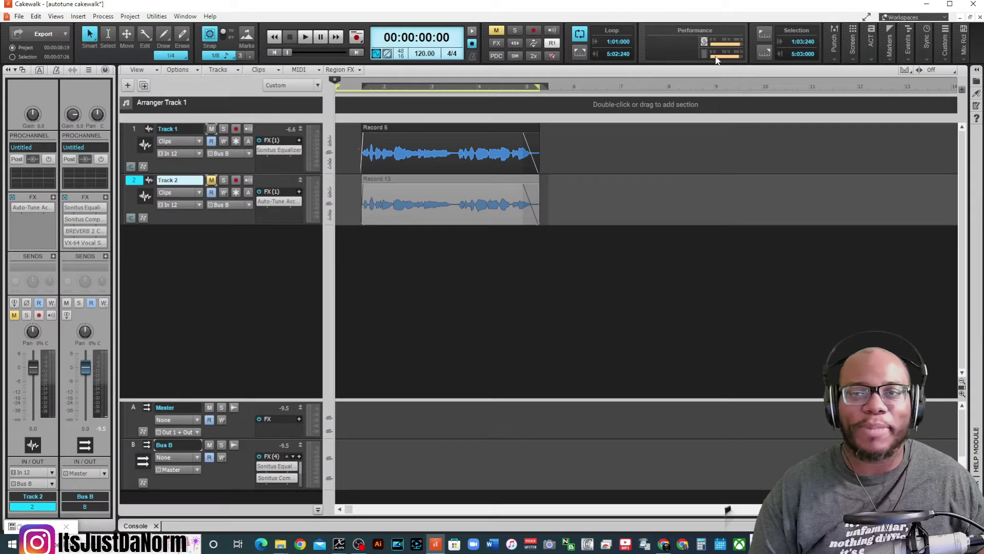
pyautogui.moveTo(740, 45)
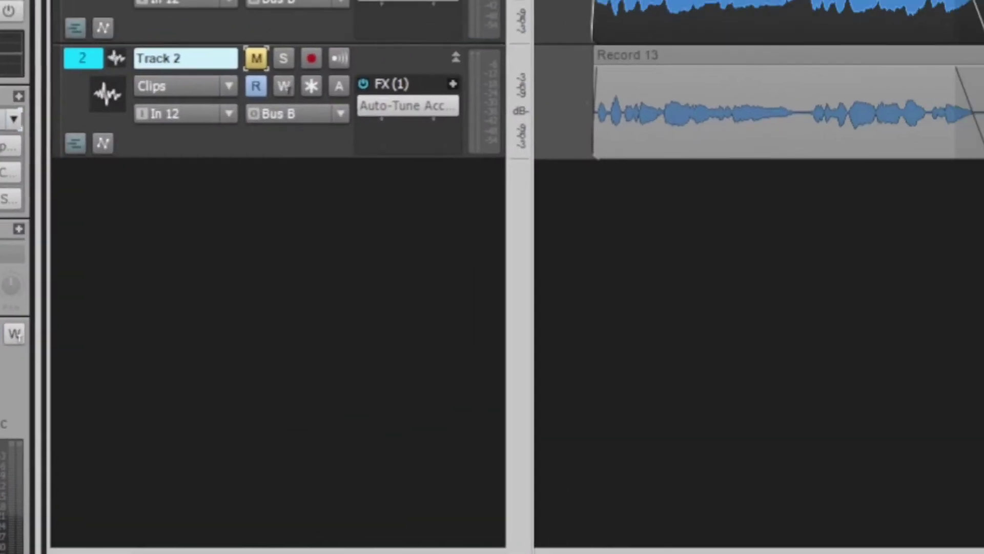
# Review the Sonitus Equalizer and Sonitus Compressor settings on Bus B, including the compressor's Vintage presets, and minimize both plug-ins.
pyautogui.doubleClick(9, 199)
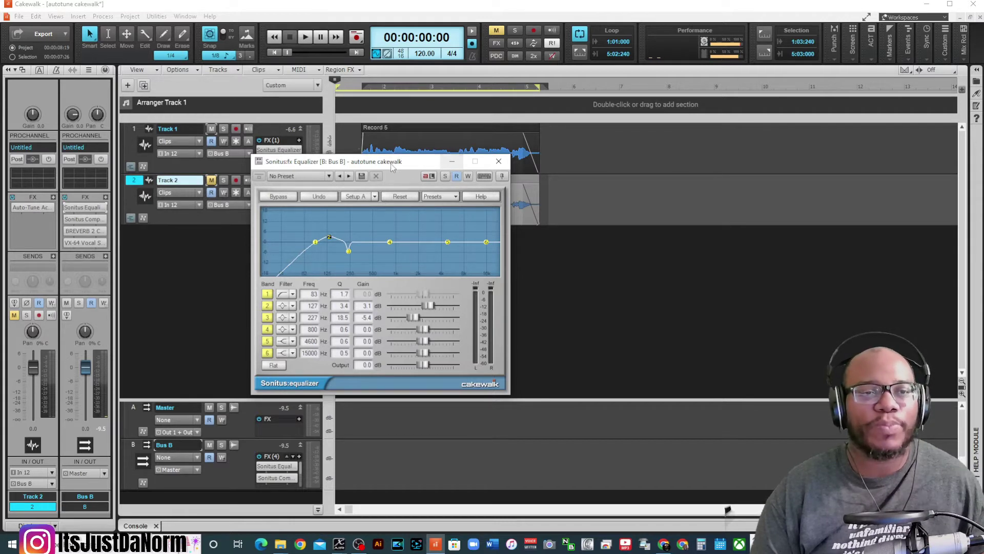
pyautogui.click(451, 161)
pyautogui.doubleClick(85, 219)
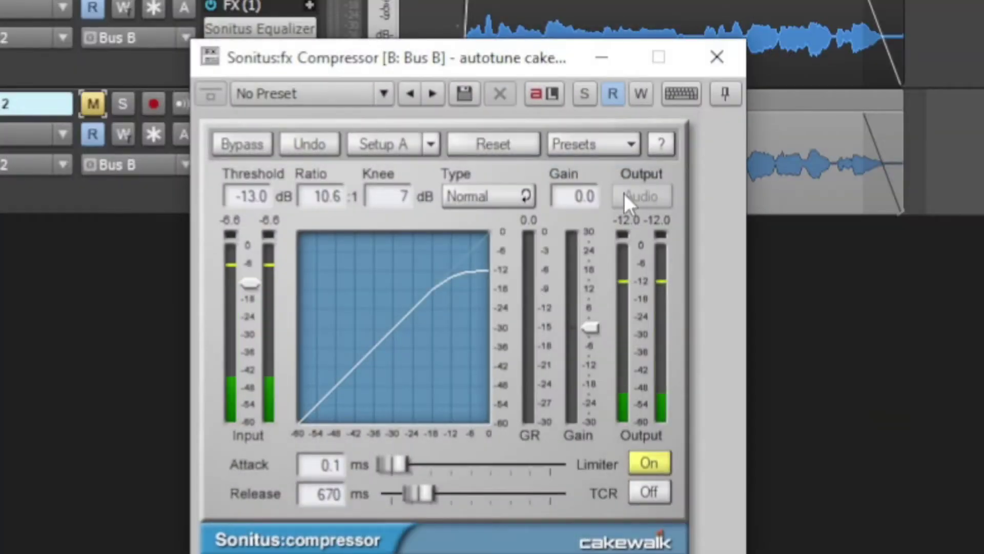
pyautogui.click(621, 145)
pyautogui.moveTo(686, 296)
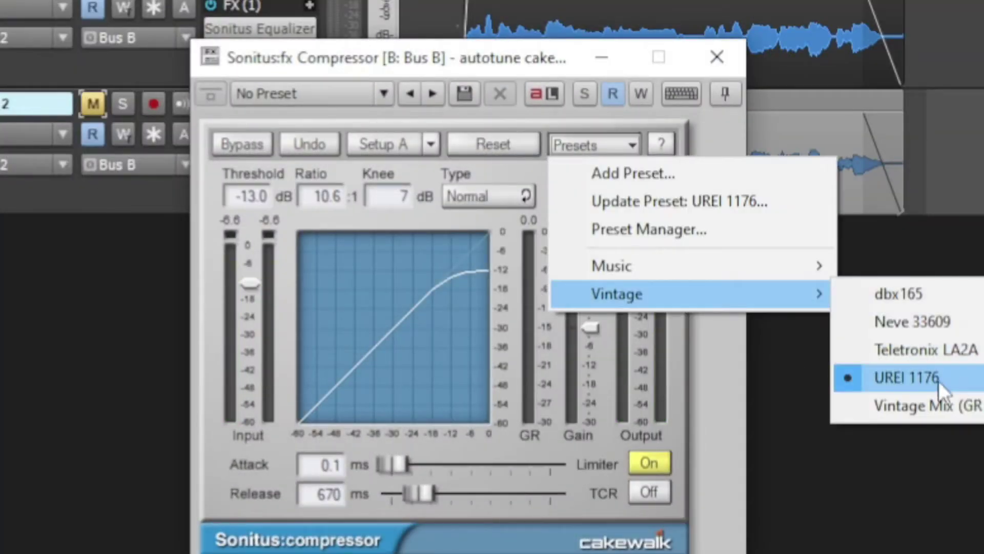
pyautogui.click(570, 66)
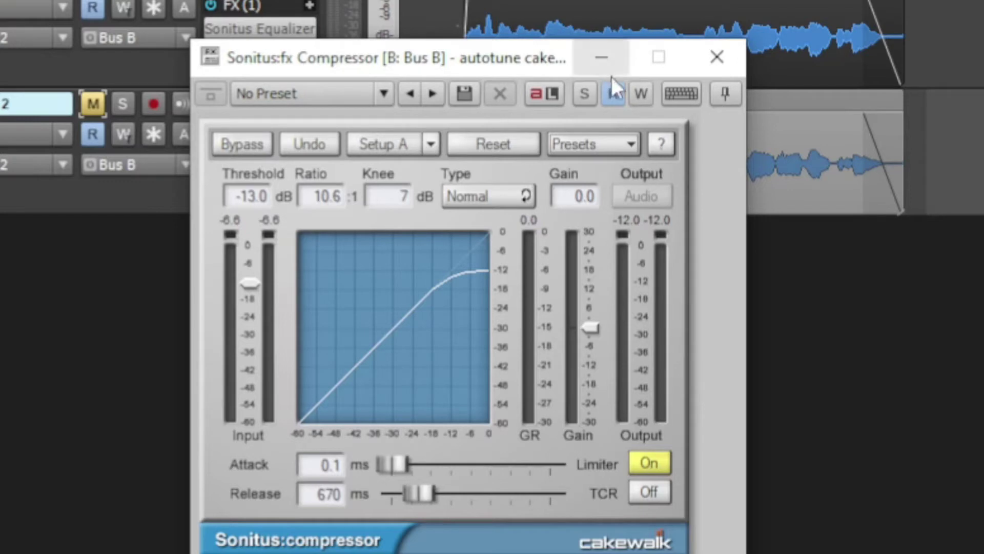
pyautogui.click(609, 58)
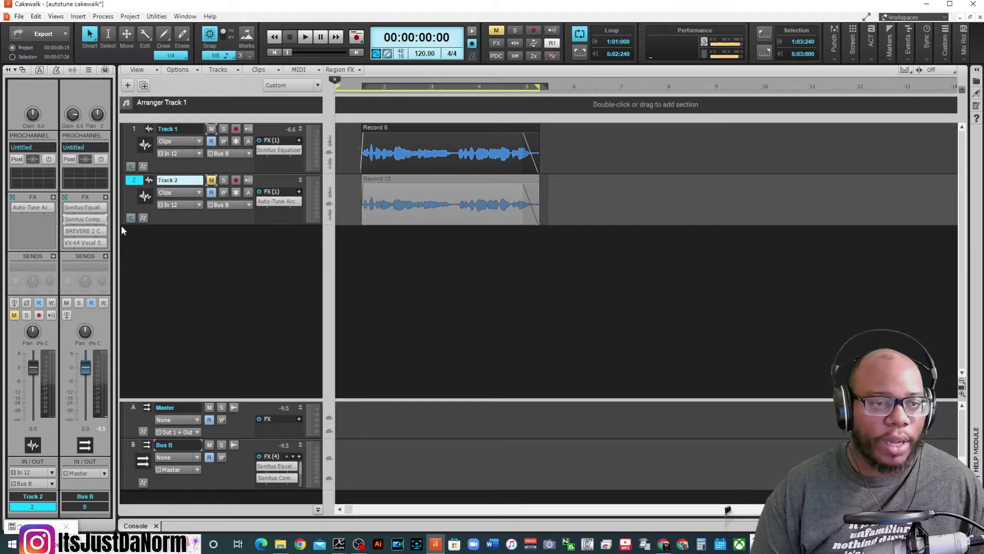
# Examine Bus B's BREVERB 2 and VX-64 Vocal Strip, including the strip's compression ratio, equalizer curve and doubler settings.
pyautogui.doubleClick(83, 231)
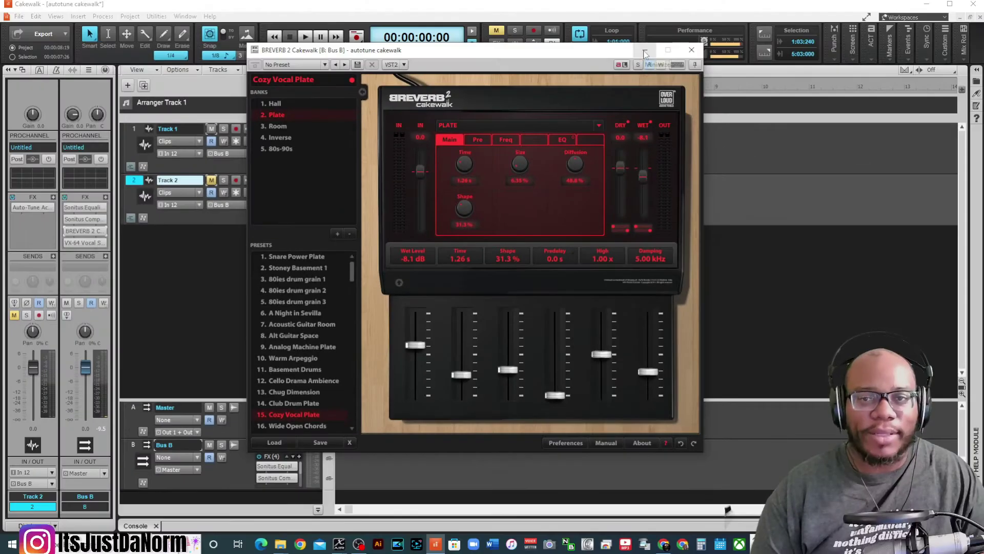
pyautogui.press('Escape')
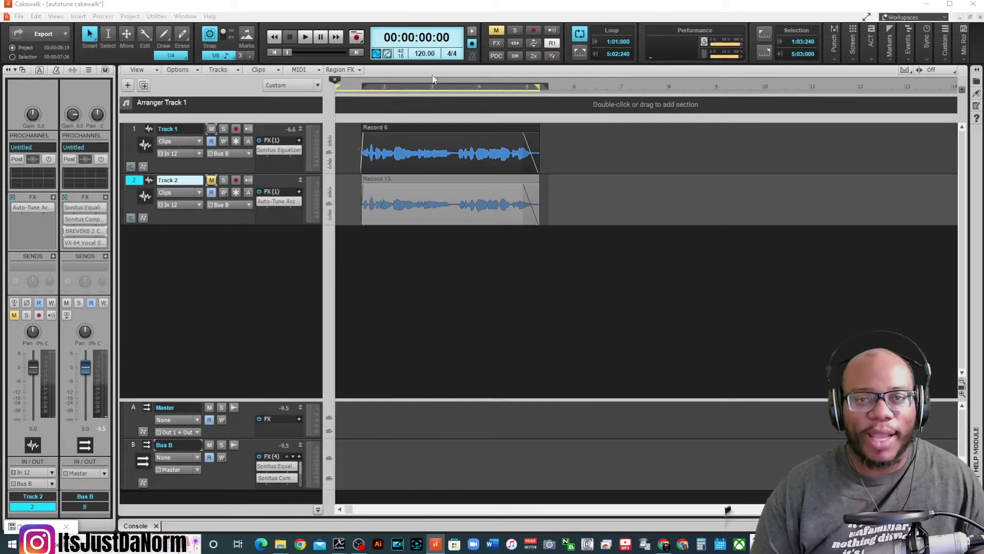
pyautogui.doubleClick(85, 244)
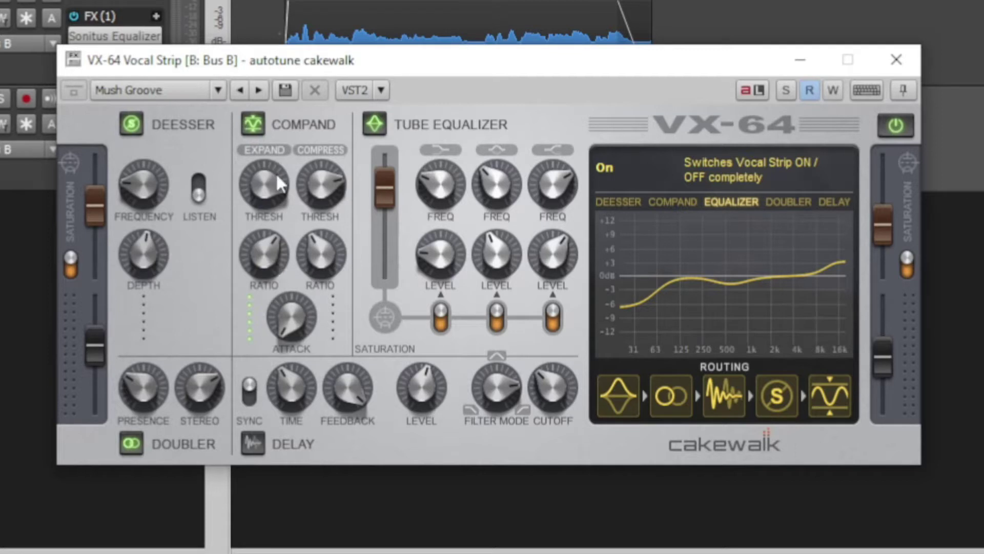
pyautogui.click(322, 255)
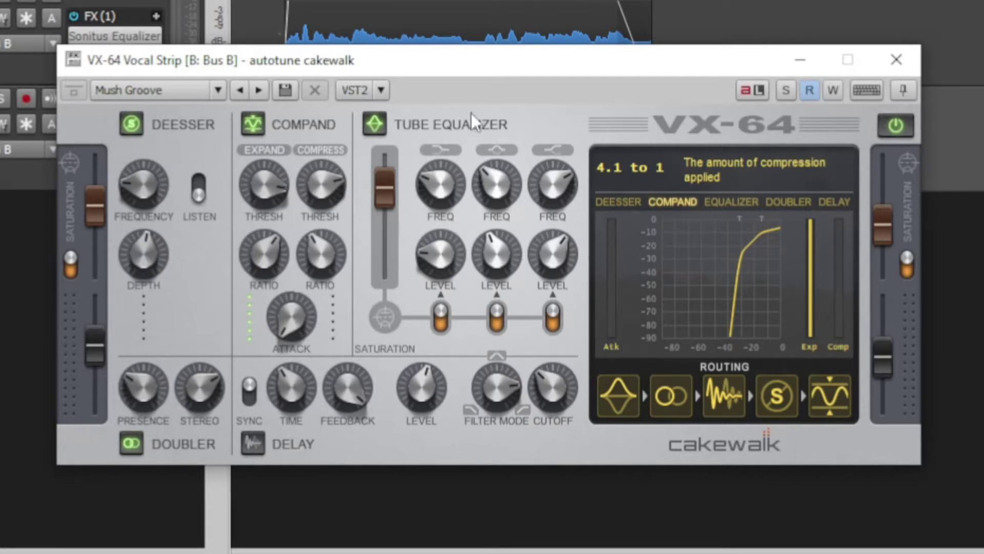
pyautogui.click(718, 200)
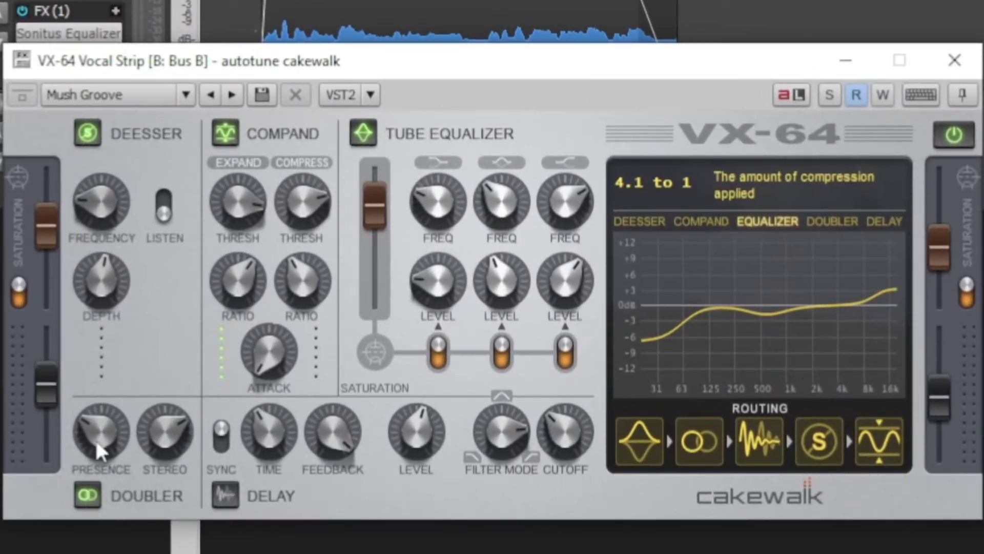
pyautogui.moveTo(154, 438)
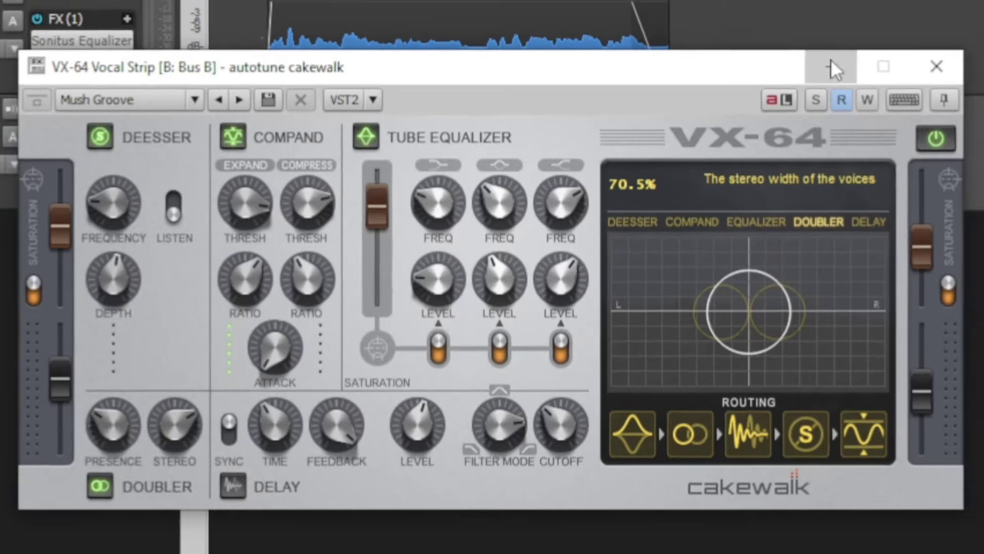
pyautogui.click(831, 66)
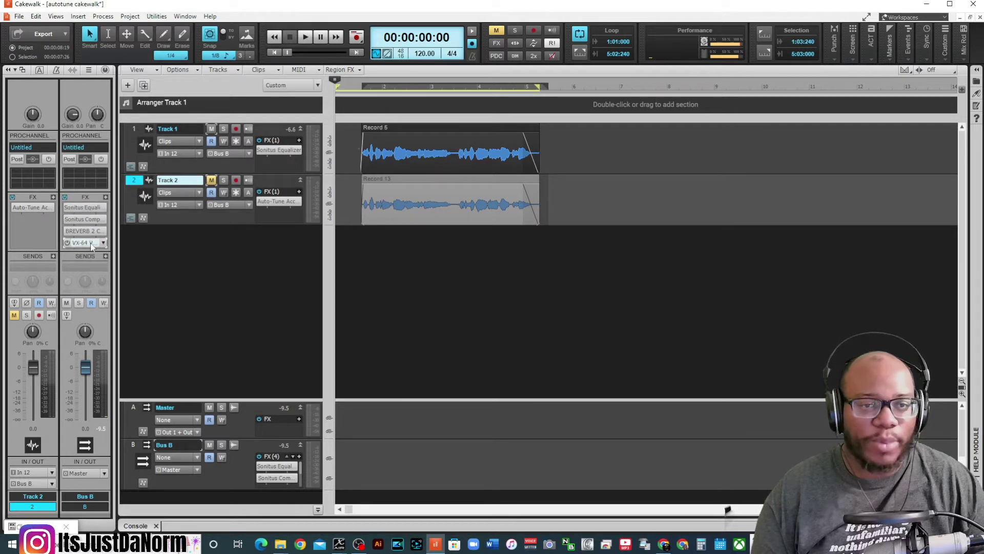
# Unmute Track 2, mute Track 1, and play the looped section to hear the auto-tuned vocal through Bus B.
pyautogui.click(211, 180)
pyautogui.click(211, 129)
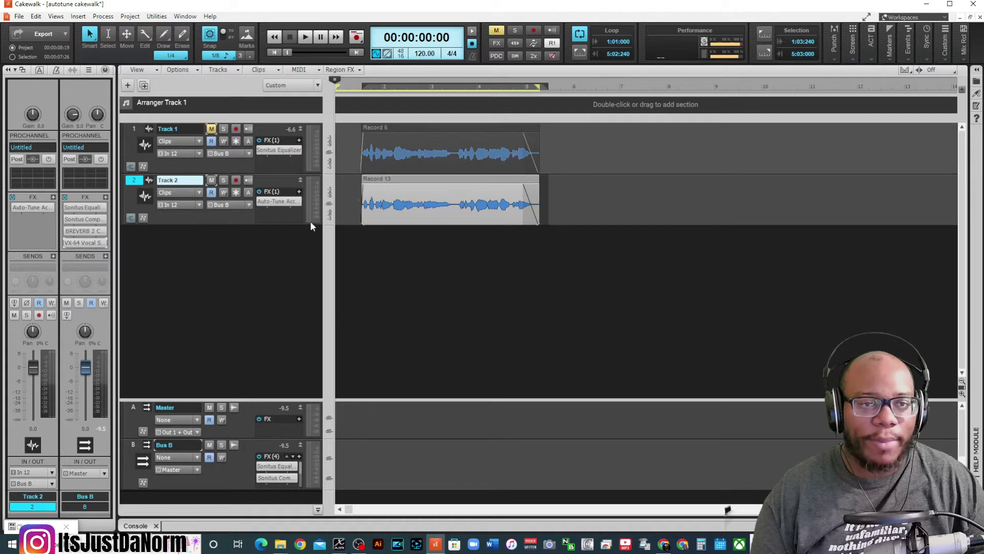
pyautogui.click(305, 38)
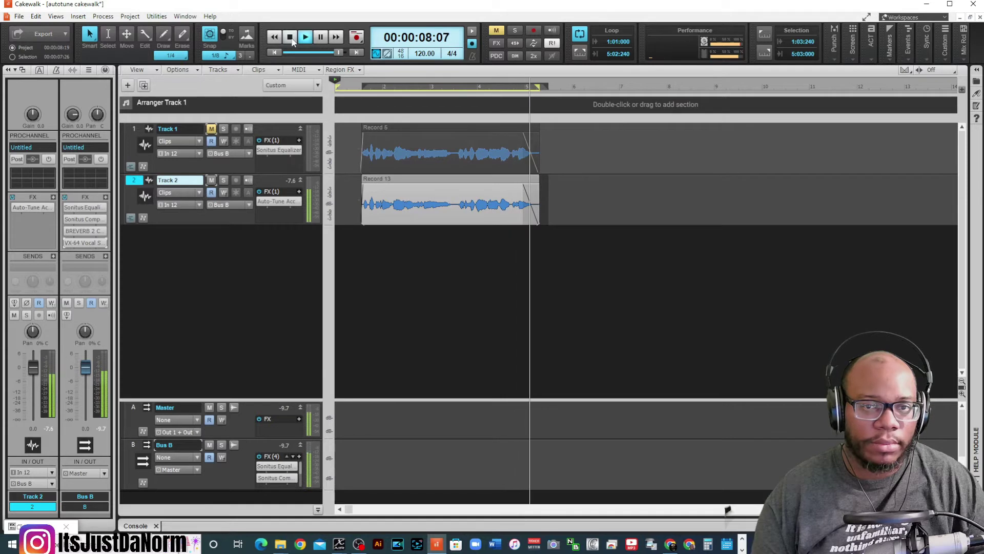
pyautogui.click(291, 38)
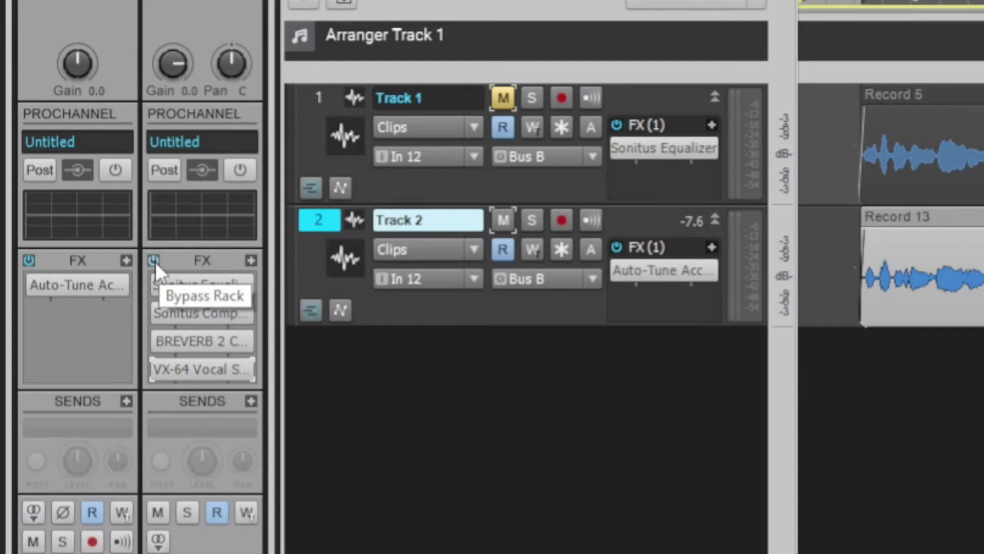
# Bypass the effects racks on Bus B and Track 1, and play Track 1 alone with Track 2 muted.
pyautogui.click(154, 261)
pyautogui.click(616, 126)
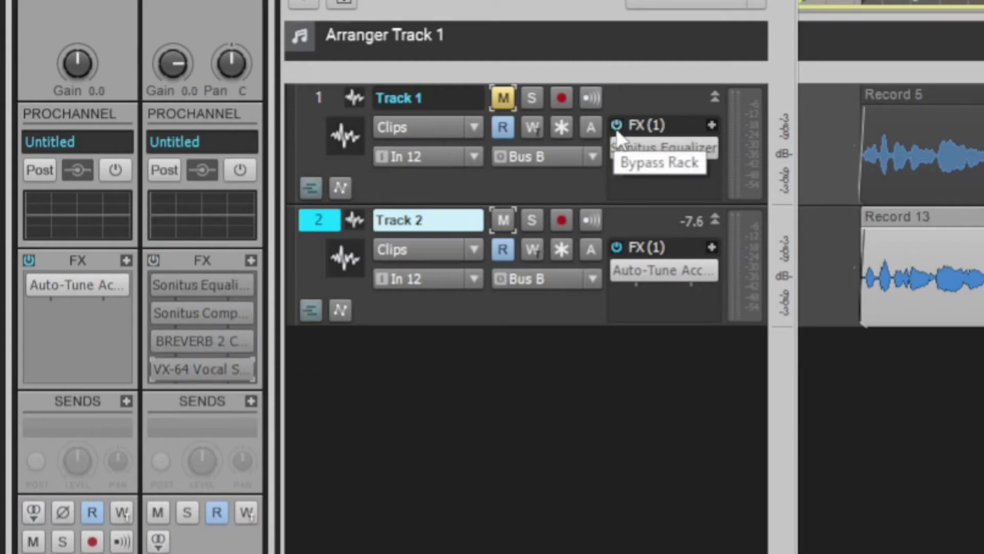
pyautogui.click(505, 97)
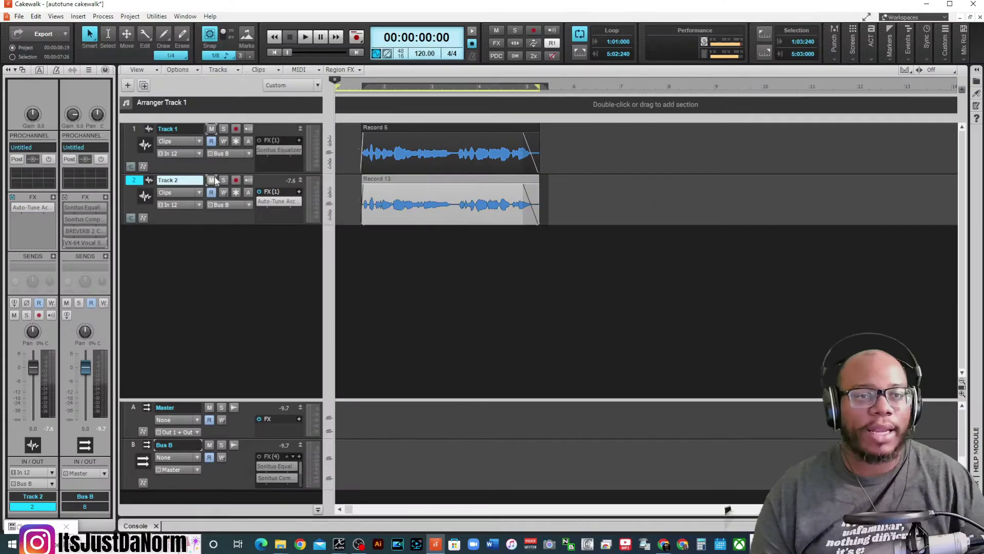
pyautogui.click(503, 220)
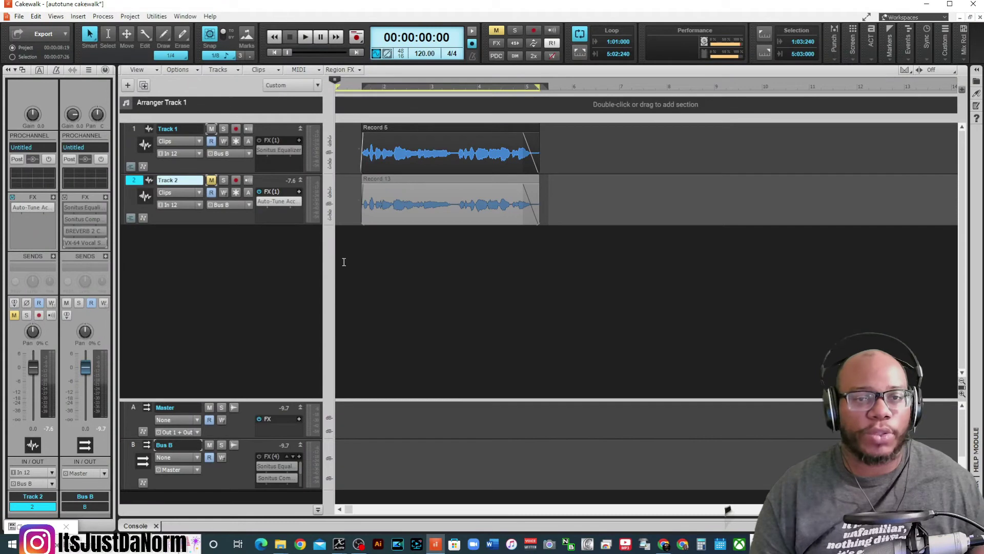
pyautogui.press('space')
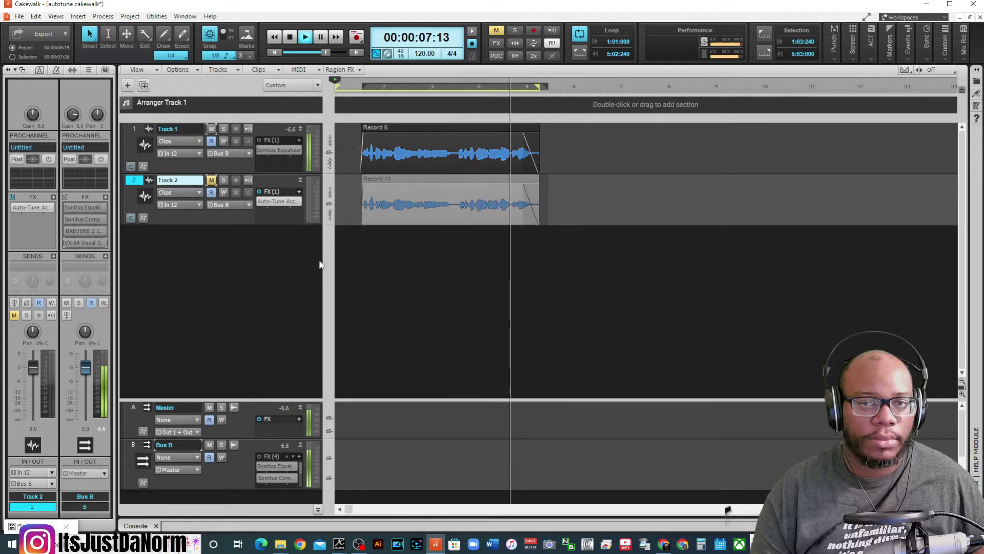
pyautogui.press('space')
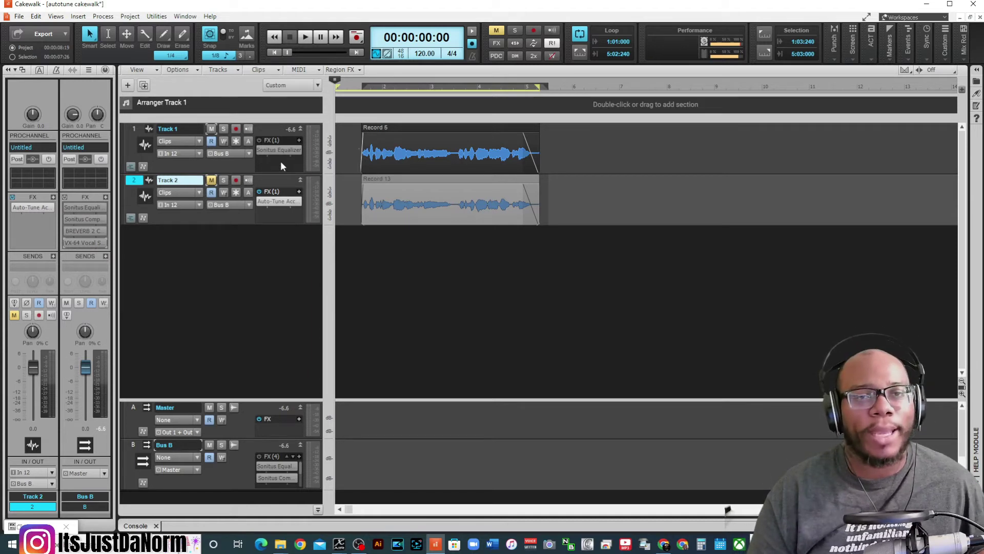
pyautogui.moveTo(438, 547)
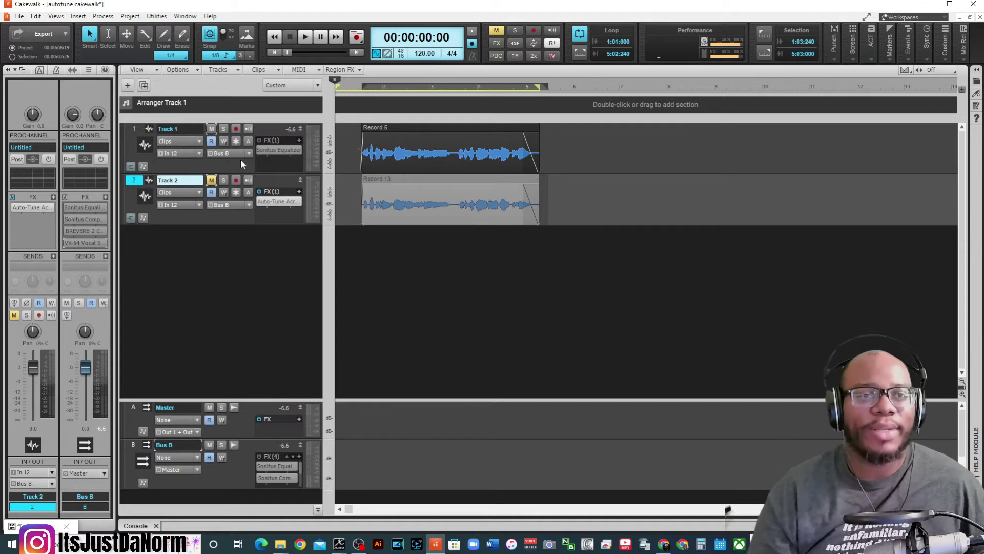
# Bypass the Auto-Tune Access plug-in on Track 2, and play Track 2 unmuted with Track 1 muted.
pyautogui.click(211, 128)
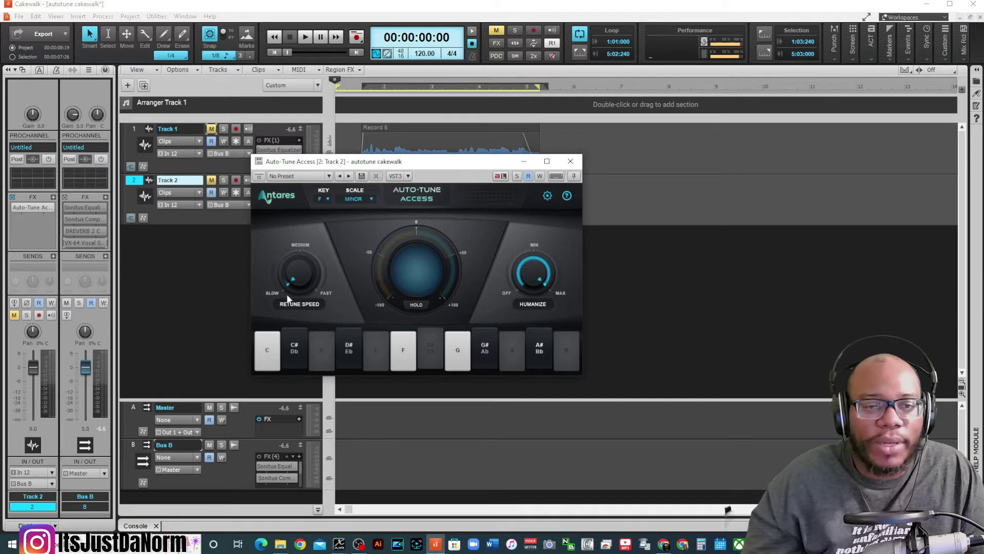
pyautogui.moveTo(415, 162); pyautogui.dragTo(599, 139)
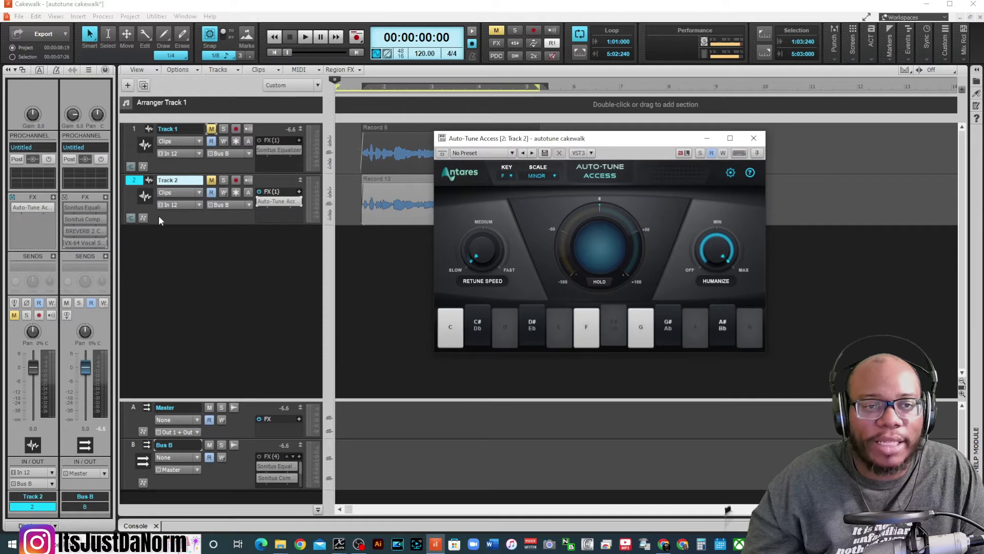
pyautogui.click(260, 201)
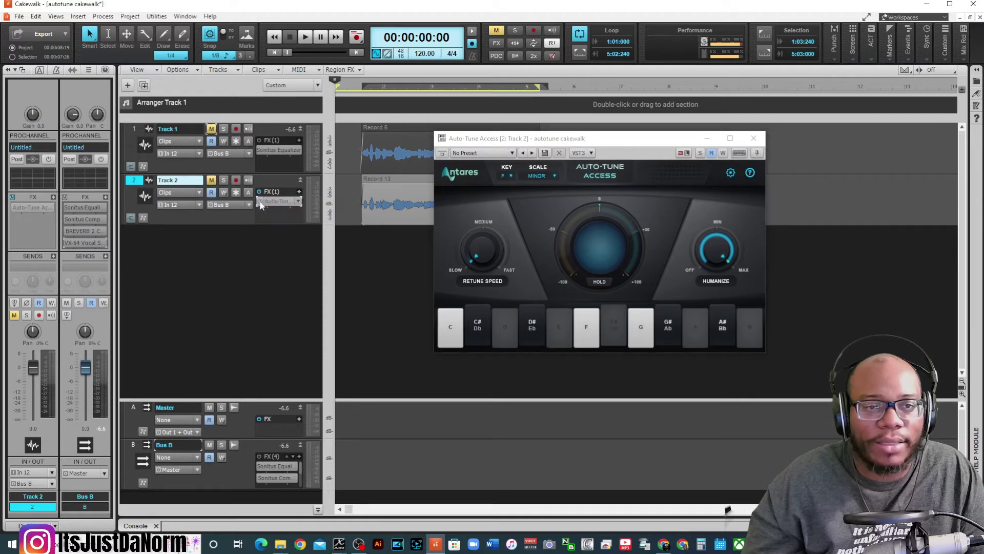
pyautogui.click(211, 180)
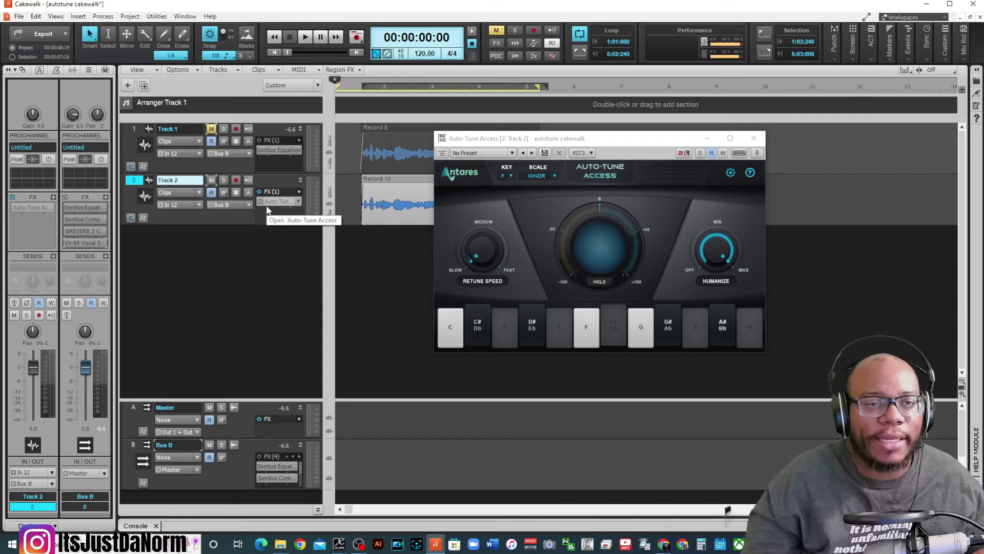
pyautogui.press('space')
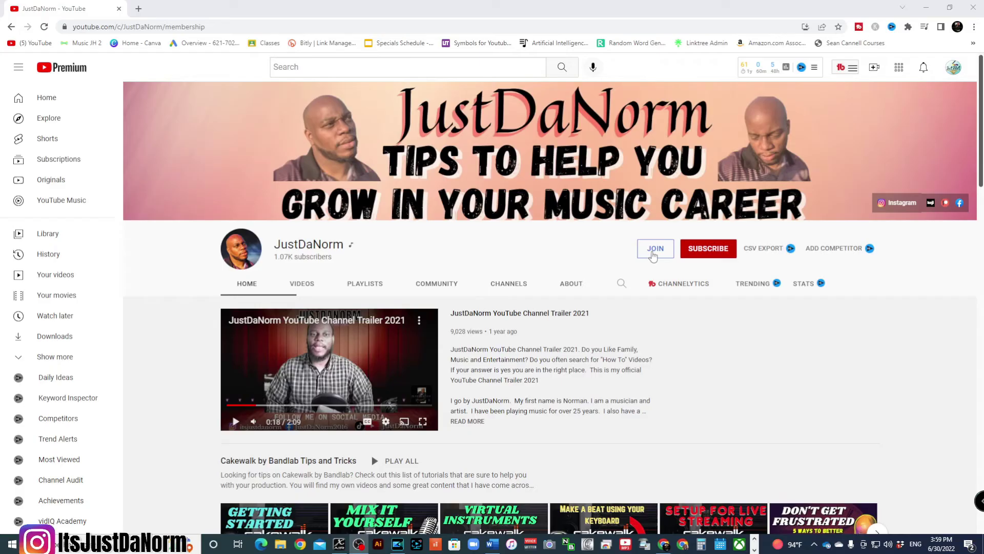
# Switch to the browser, look through the YouTube channel's membership tiers and perks, and enter the merch shop from its welcome banner.
pyautogui.click(652, 252)
pyautogui.scroll(-2, 409, 360)
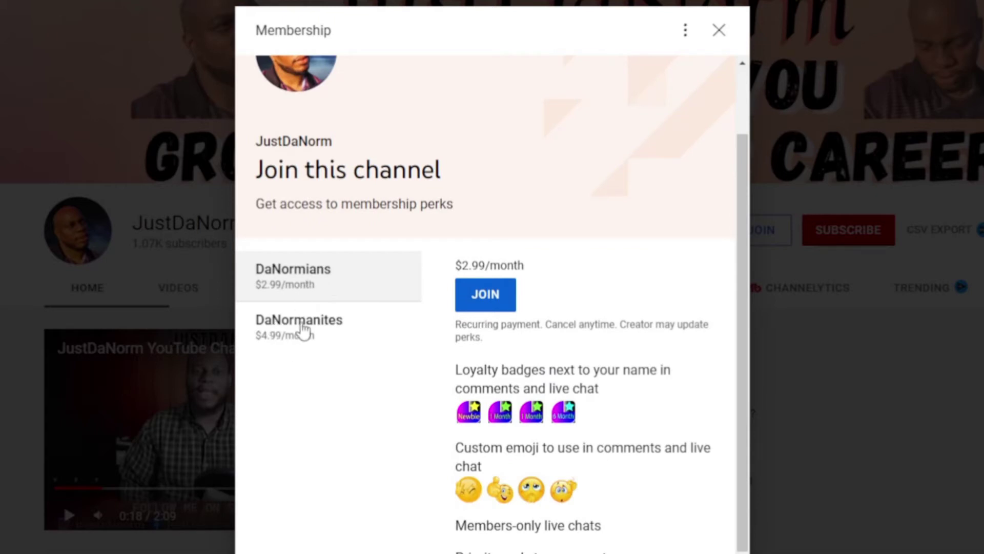
pyautogui.scroll(-1, 385, 392)
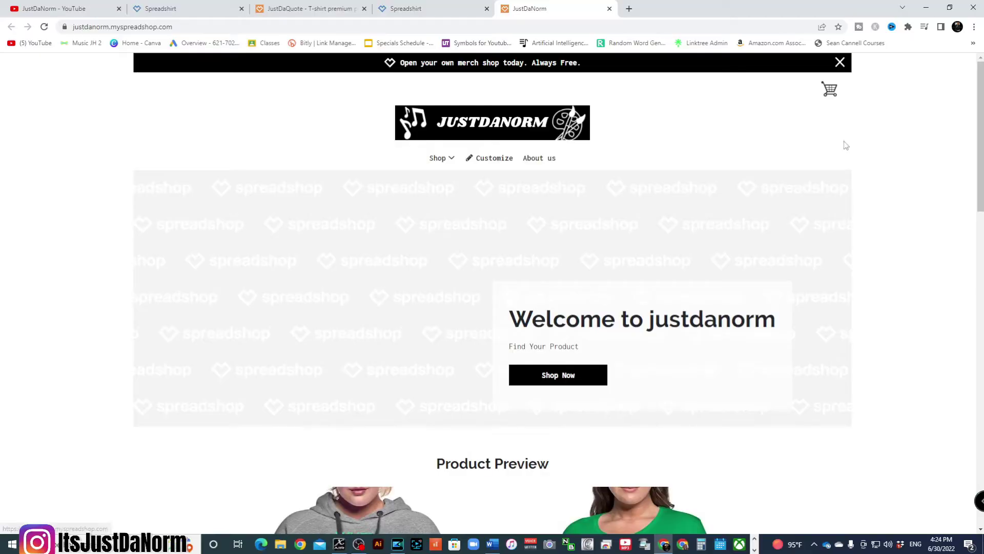
pyautogui.click(566, 369)
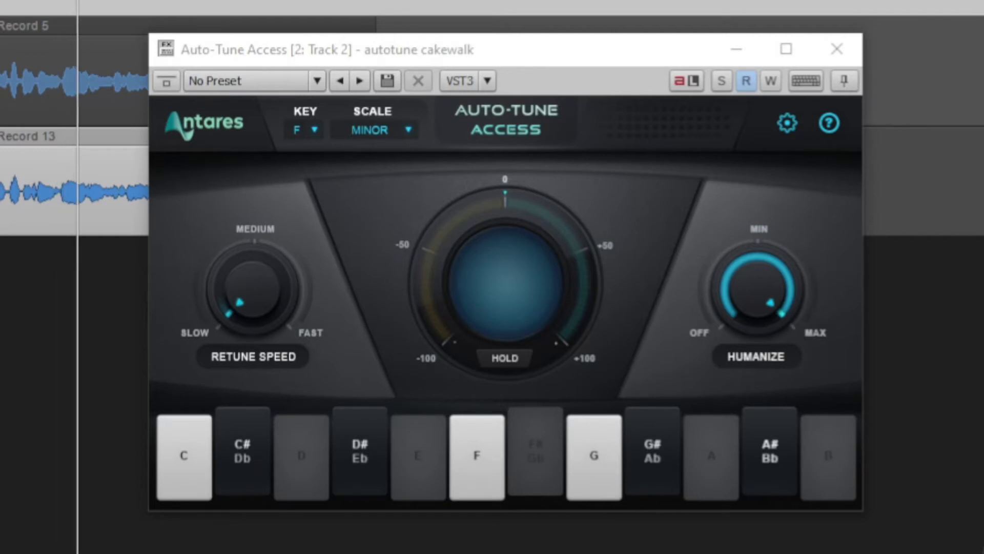
# Move the Auto-Tune Access window clear of the Record 5 and Record 13 clips.
pyautogui.moveTo(598, 60); pyautogui.dragTo(805, 56)
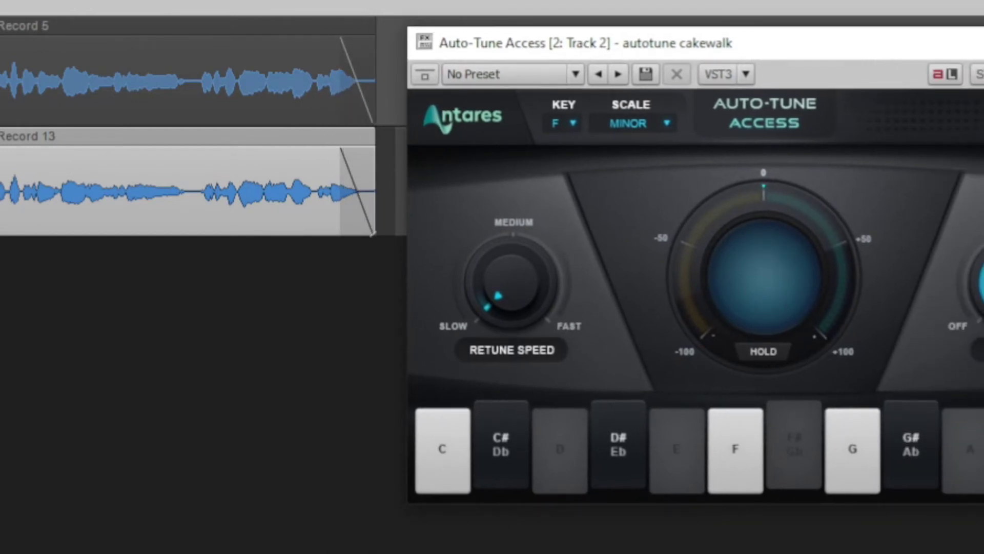
# Bring the whole Auto-Tune Access window into view and play back the Track 2 take.
pyautogui.moveTo(648, 41); pyautogui.dragTo(367, 30)
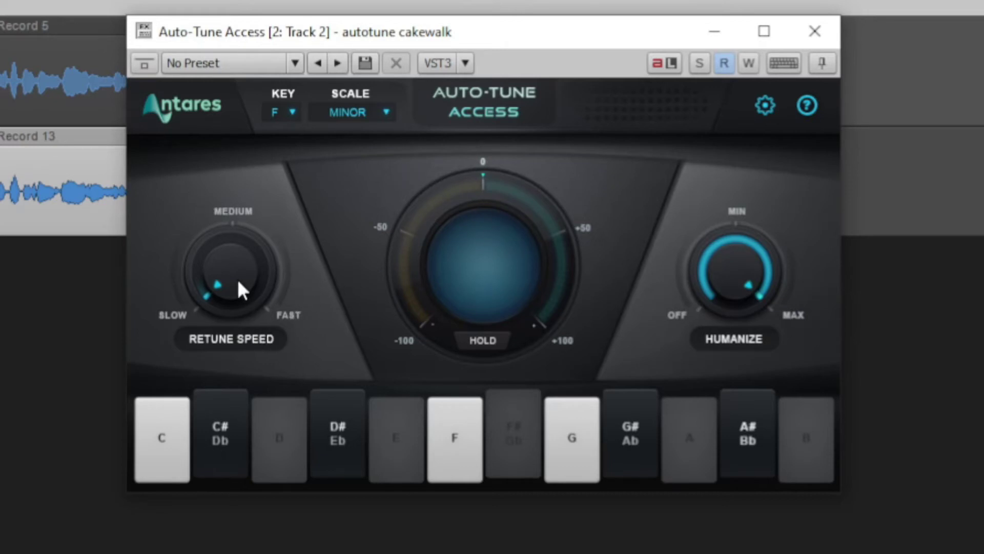
pyautogui.moveTo(239, 282)
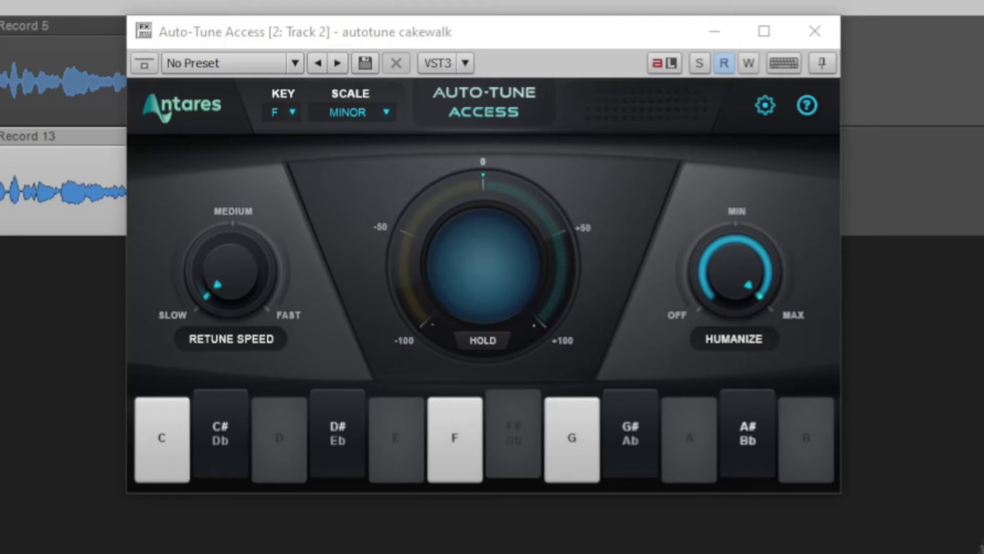
pyautogui.press('space')
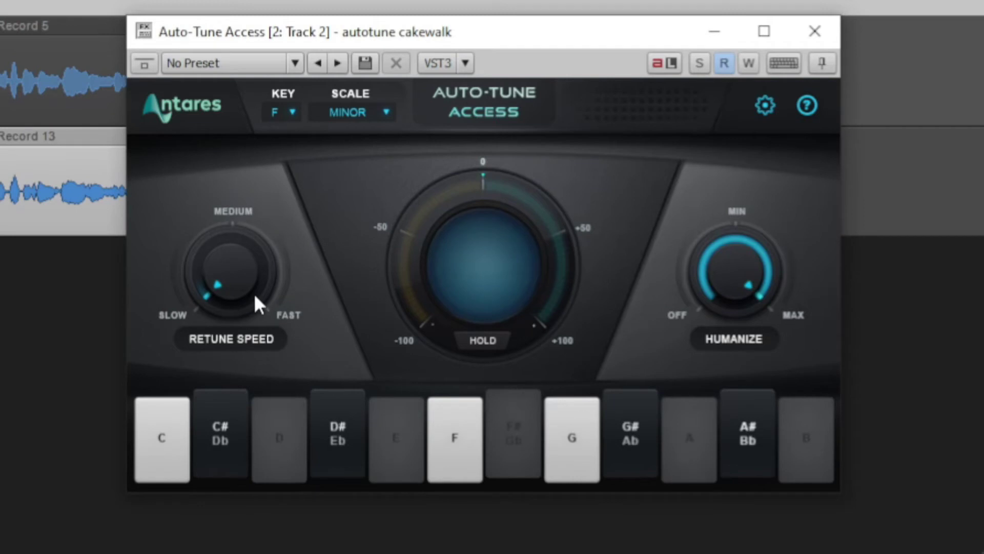
# Sweep the Retune Speed through Fast, Medium and Slow, and leave it at Fast.
pyautogui.moveTo(240, 258); pyautogui.dragTo(240, 267)
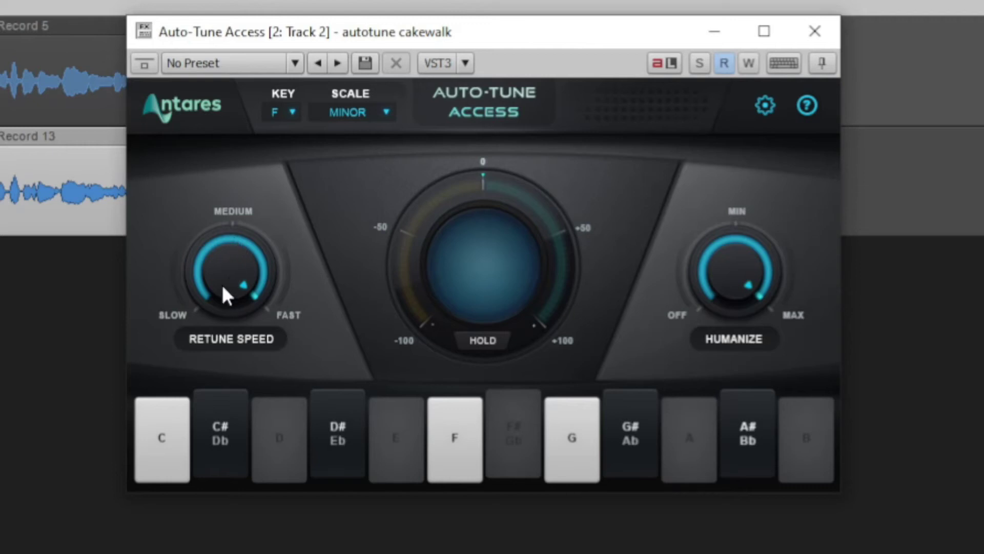
pyautogui.moveTo(209, 263); pyautogui.dragTo(176, 303)
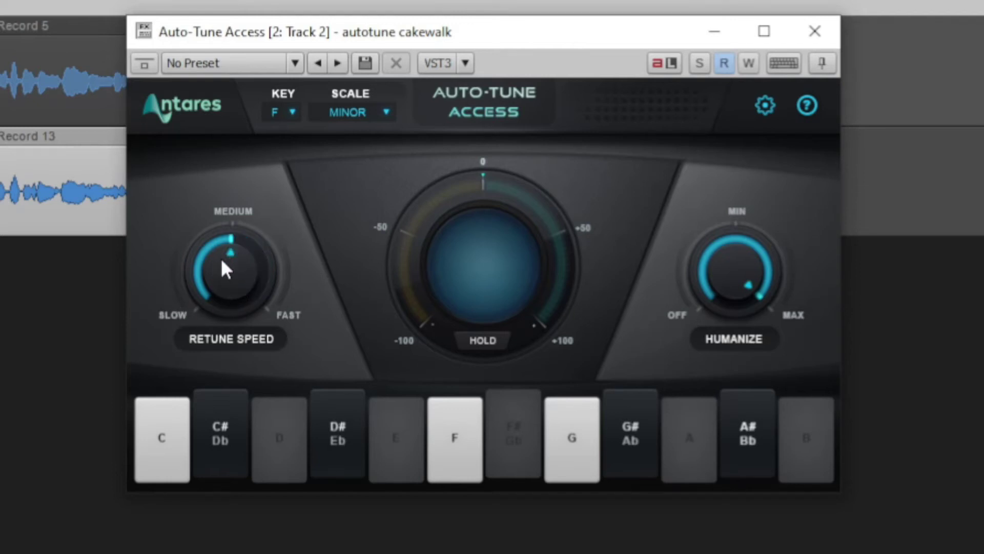
pyautogui.moveTo(229, 251); pyautogui.dragTo(161, 376)
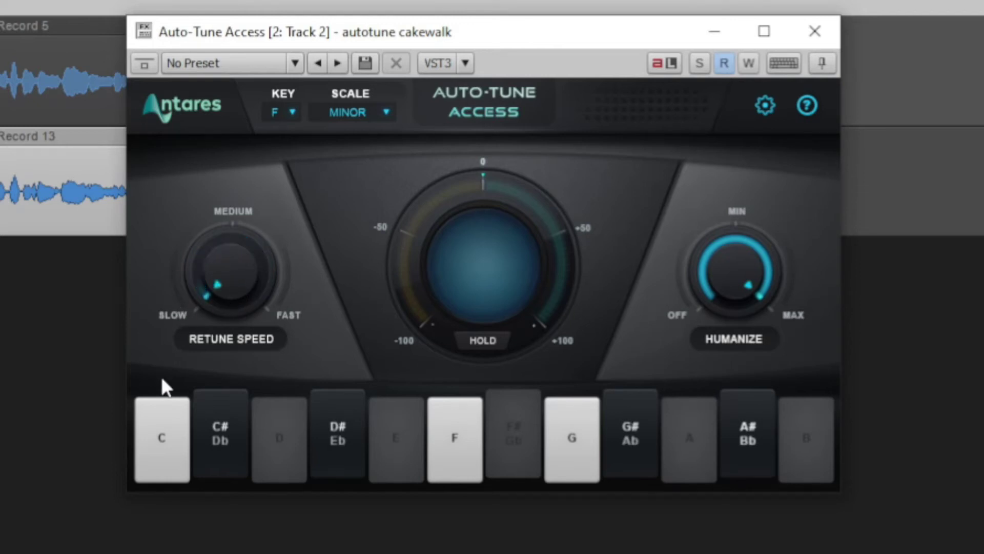
pyautogui.moveTo(204, 288); pyautogui.dragTo(204, 177)
pyautogui.moveTo(222, 275); pyautogui.dragTo(218, 202)
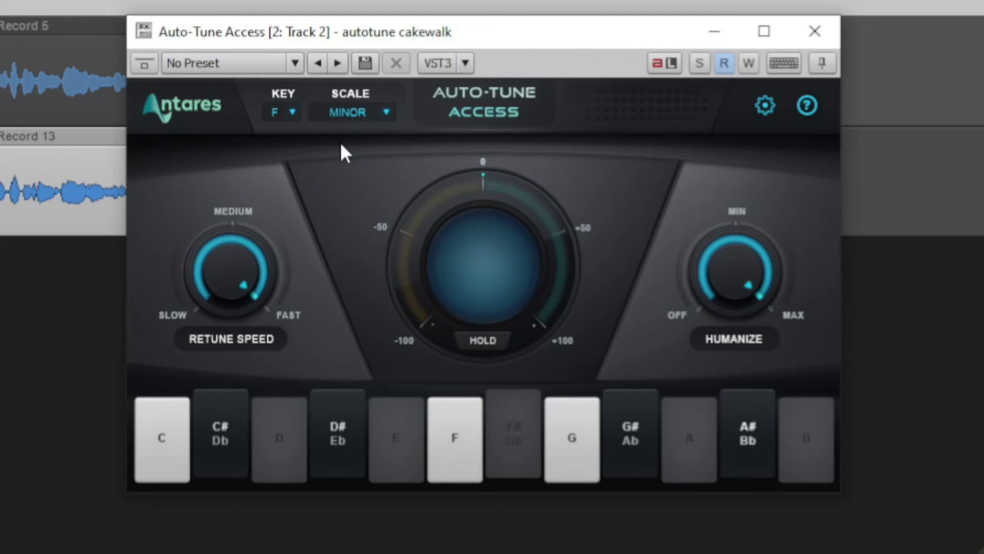
# Set the Auto-Tune Access knob control to Circular and save the settings as default.
pyautogui.click(772, 110)
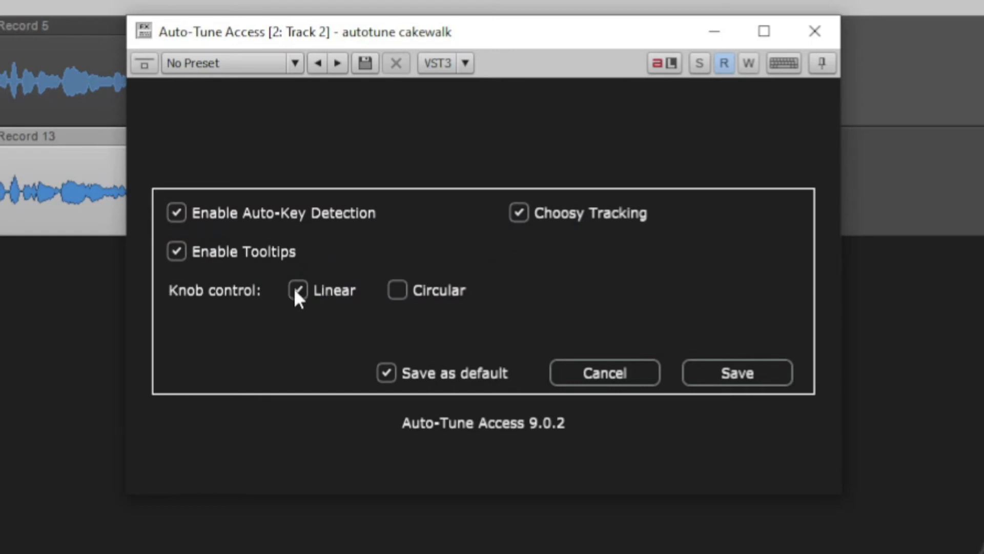
pyautogui.click(399, 290)
pyautogui.click(738, 376)
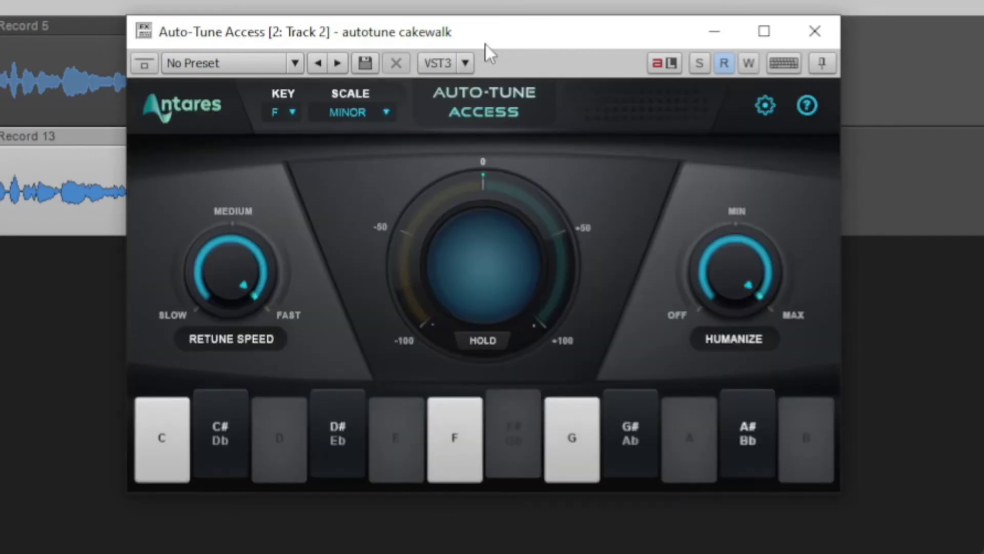
# Turn Humanize down to Off and play the Track 2 take.
pyautogui.moveTo(734, 267); pyautogui.dragTo(726, 294)
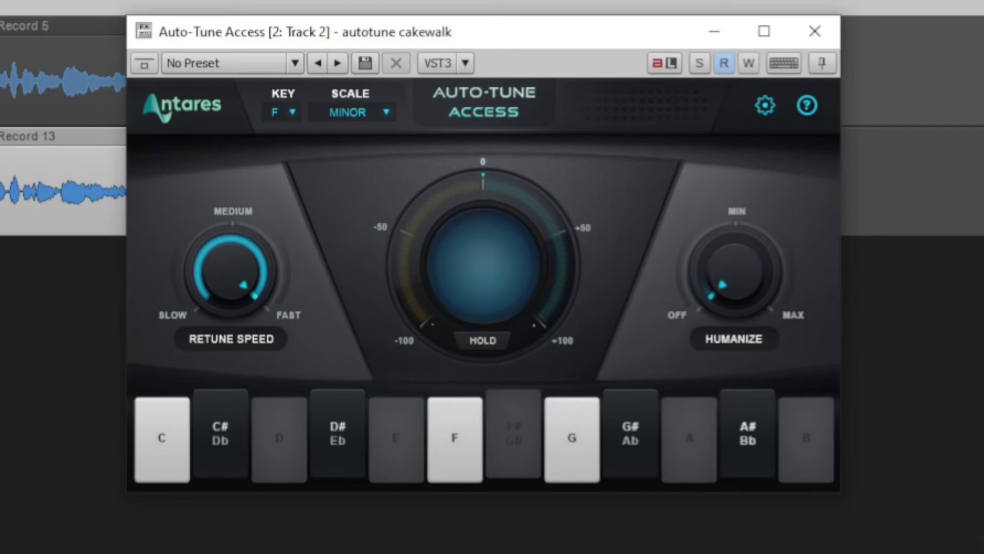
pyautogui.press('space')
# Toggle the note D on and off in the Auto-Tune scale while playing the take, leaving D disabled.
pyautogui.click(290, 430)
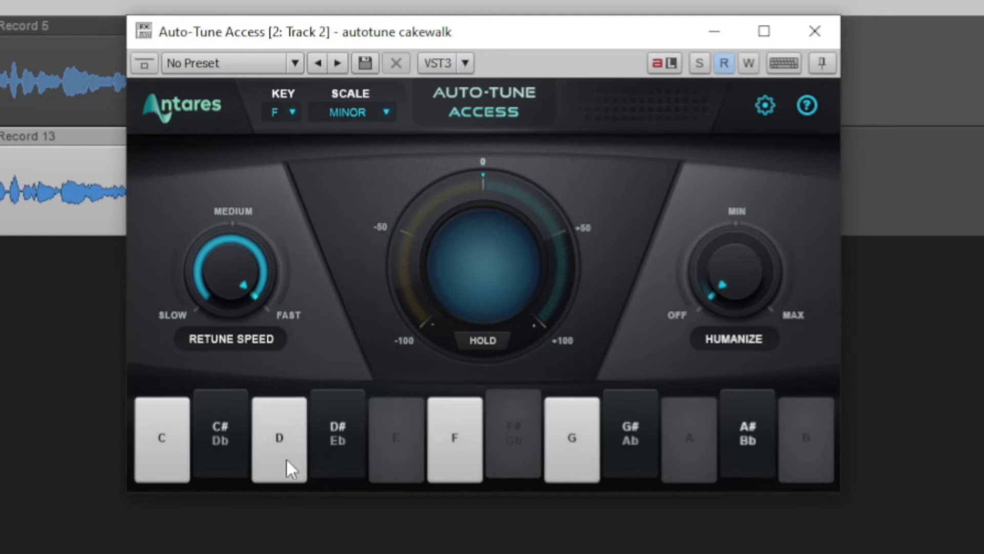
pyautogui.press('space')
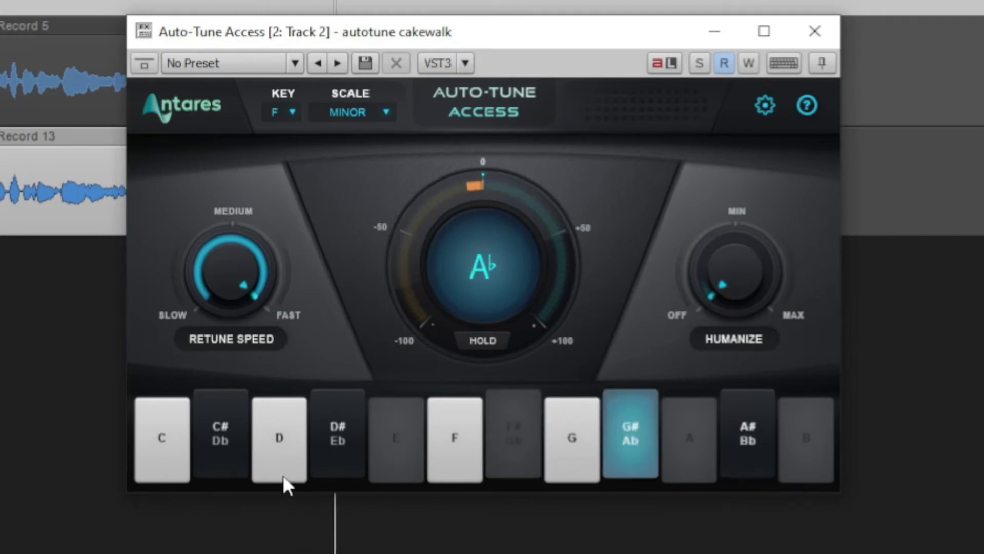
pyautogui.click(278, 460)
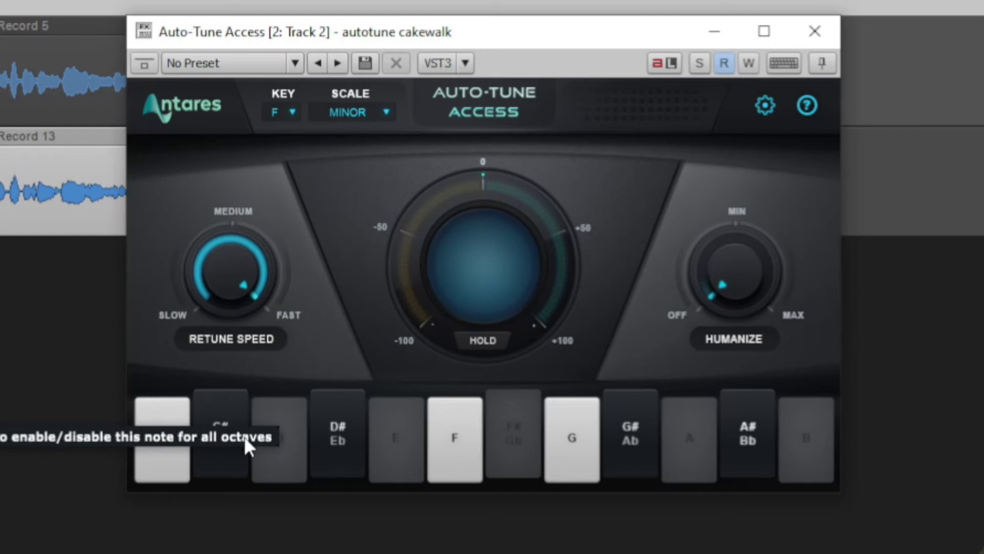
pyautogui.click(299, 443)
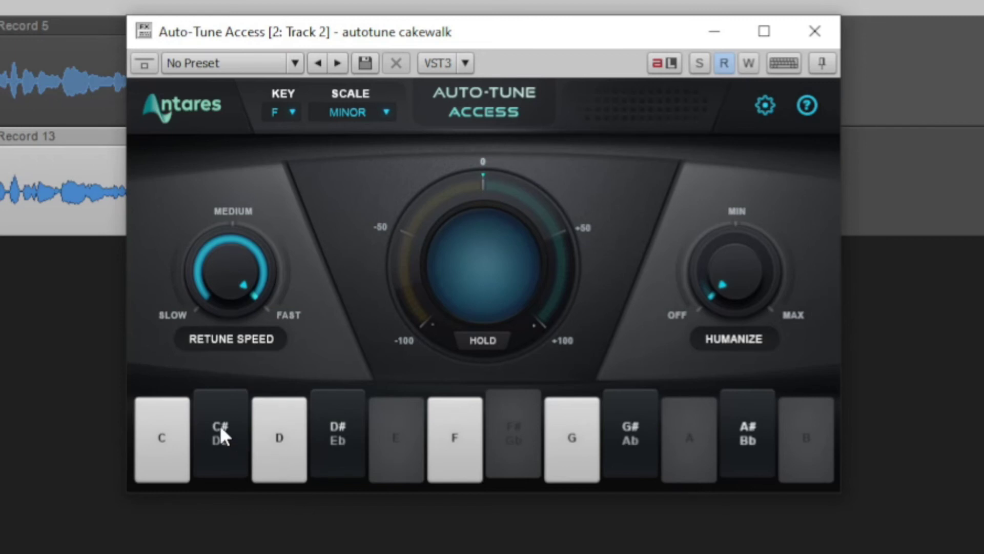
pyautogui.click(260, 446)
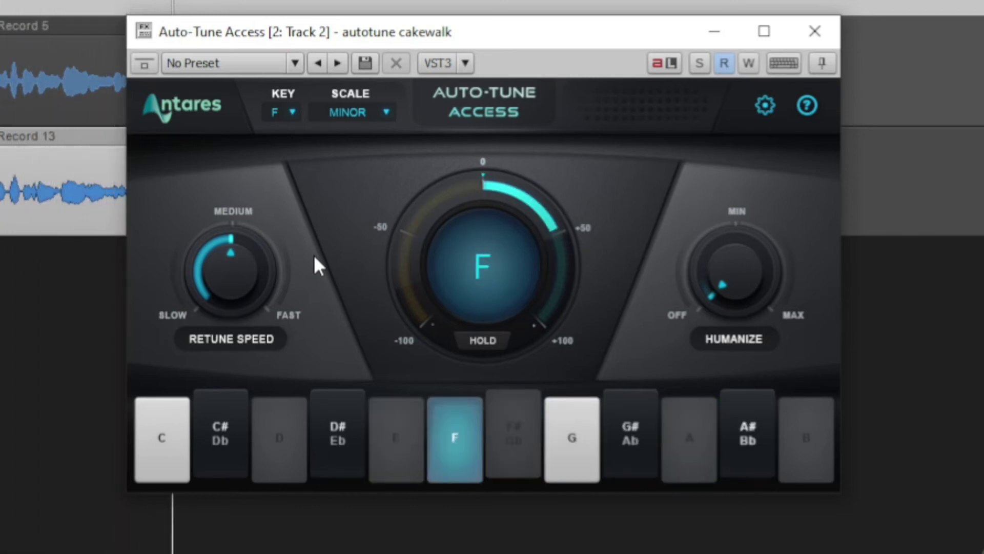
# Play Track 2 several times to hear Auto-Tune with Retune Speed at Medium and Humanize off.
pyautogui.press('space')
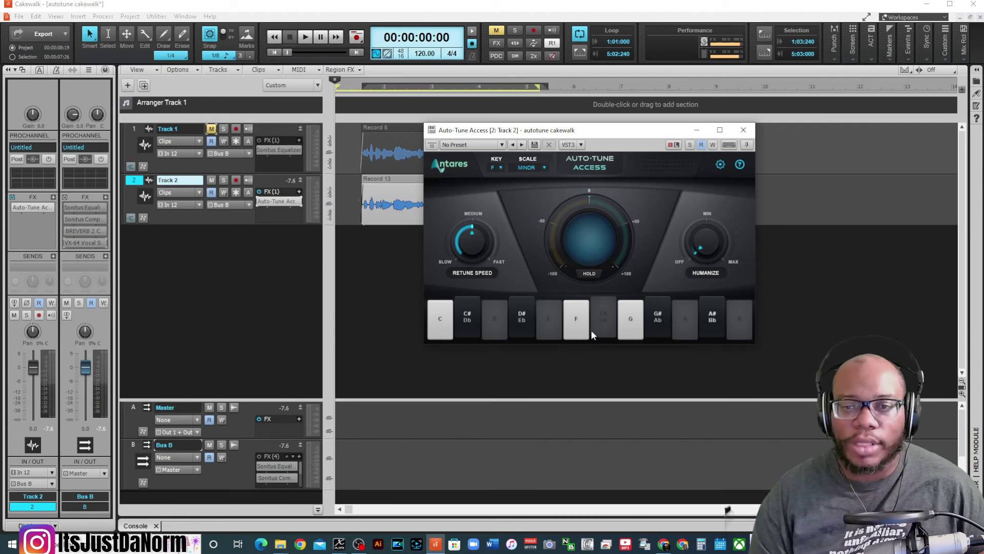
pyautogui.press('space')
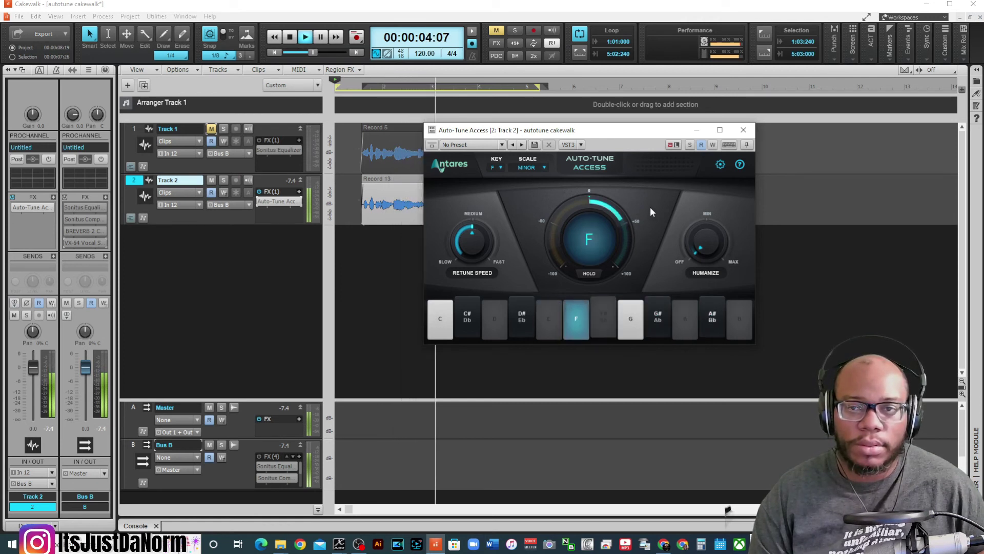
pyautogui.press('space')
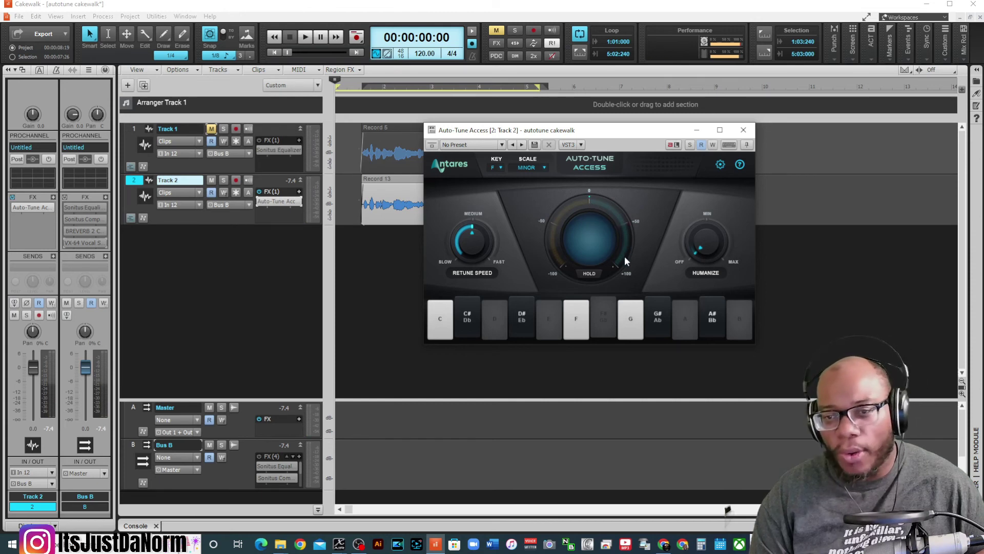
pyautogui.press('space')
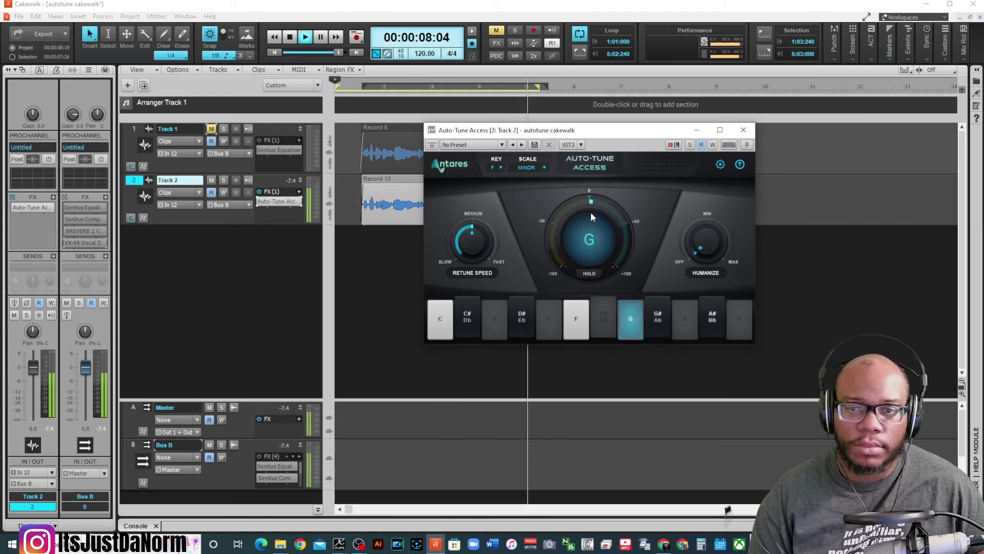
pyautogui.press('space')
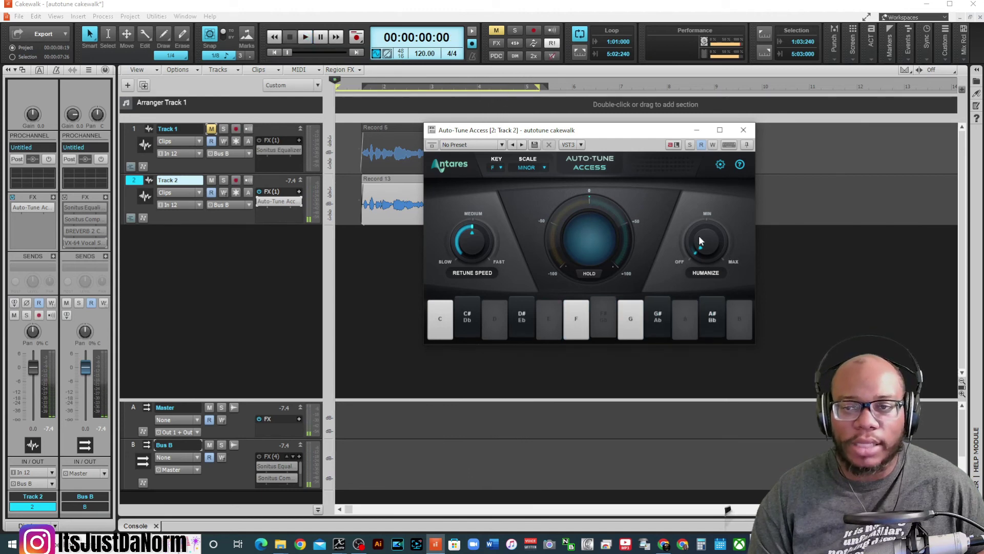
# Sweep the Humanize amount, leave it at the Min mark, and close the Auto-Tune Access window.
pyautogui.moveTo(707, 251); pyautogui.dragTo(708, 267)
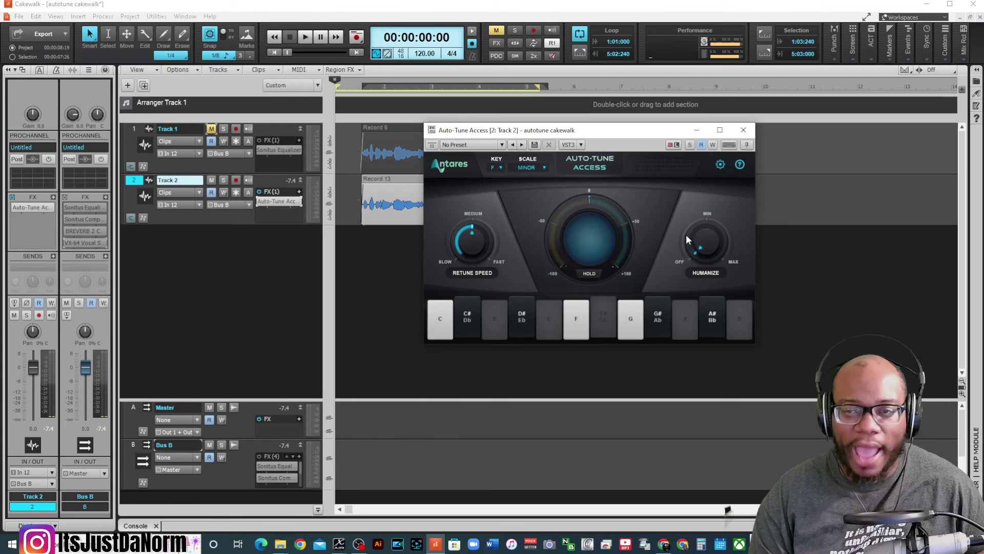
pyautogui.moveTo(737, 268); pyautogui.dragTo(687, 212)
pyautogui.moveTo(666, 262); pyautogui.dragTo(737, 224)
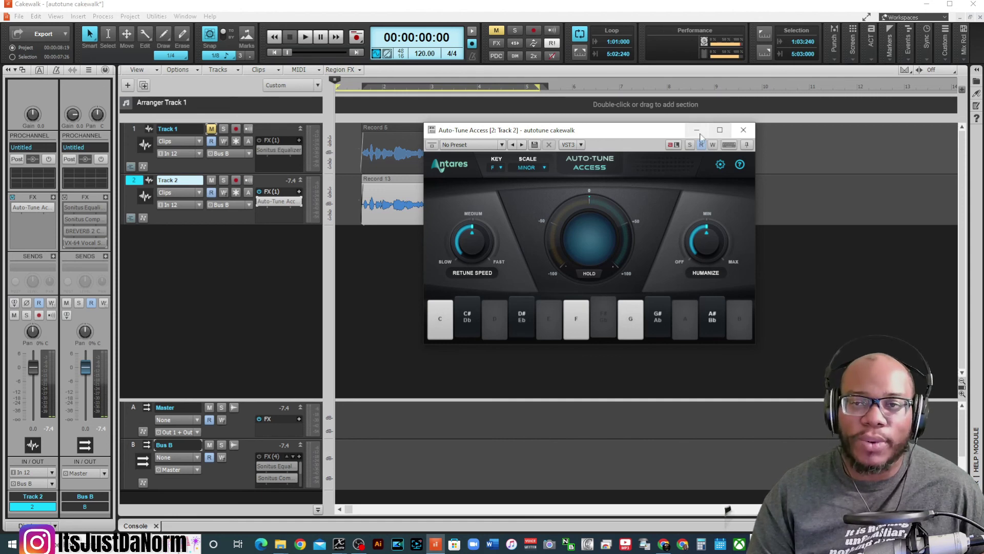
pyautogui.click(744, 130)
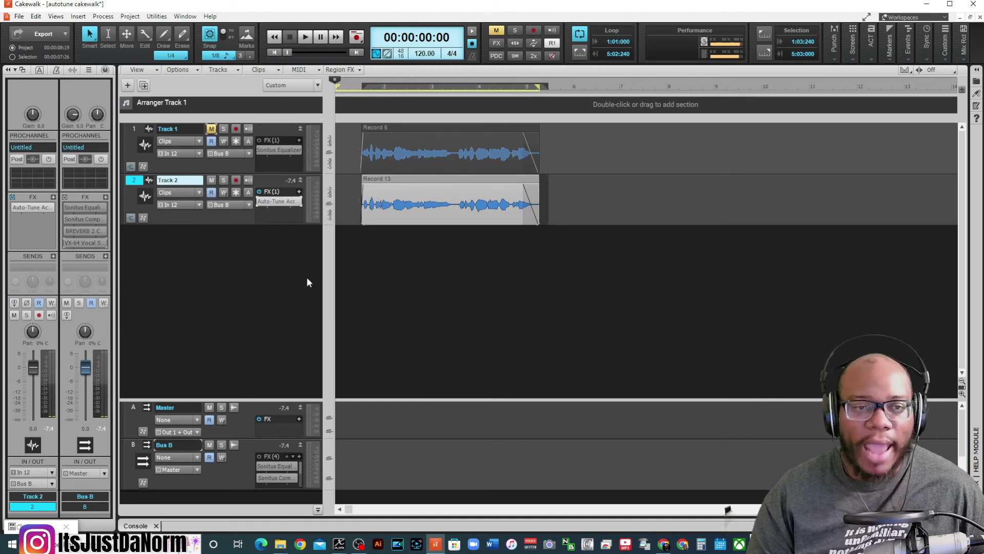
# Browse the audio effects that can be inserted on Track 2, down to the Pitch Shift category.
pyautogui.rightClick(179, 253)
pyautogui.click(266, 212)
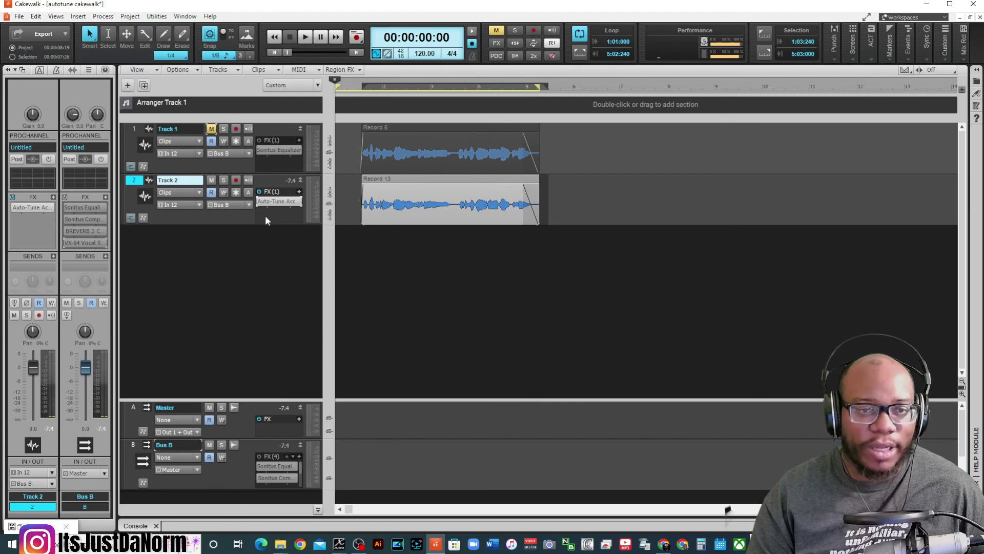
pyautogui.rightClick(266, 212)
pyautogui.moveTo(314, 220)
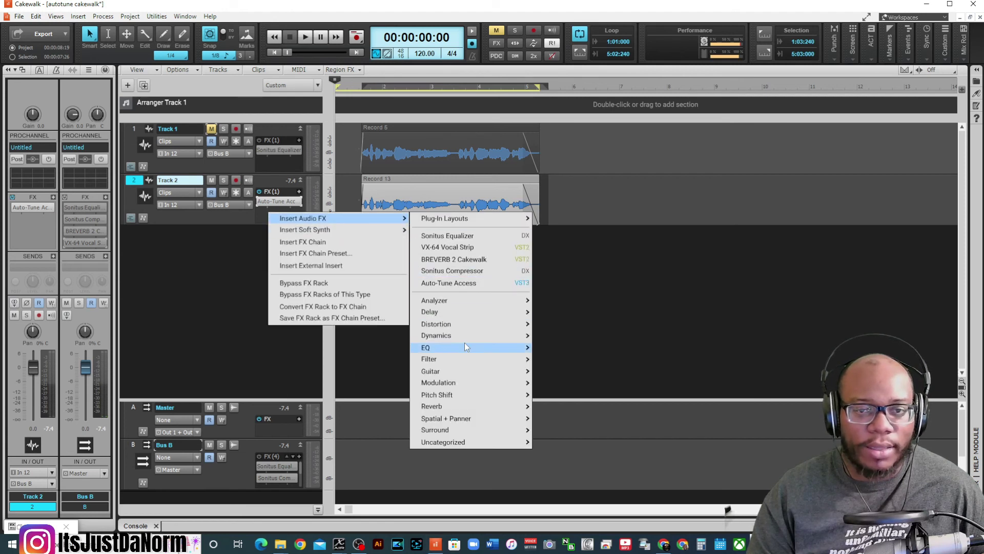
pyautogui.moveTo(465, 343)
pyautogui.moveTo(473, 395)
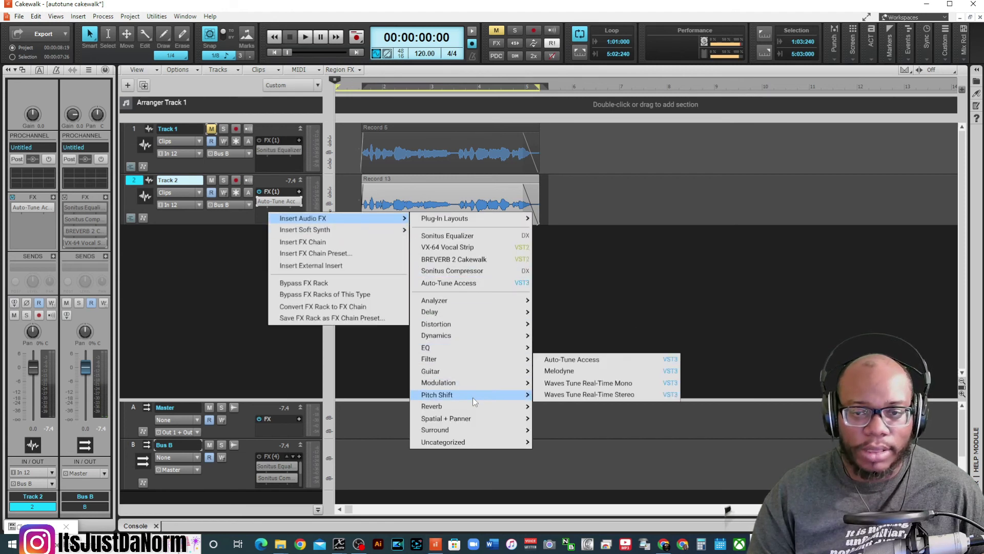